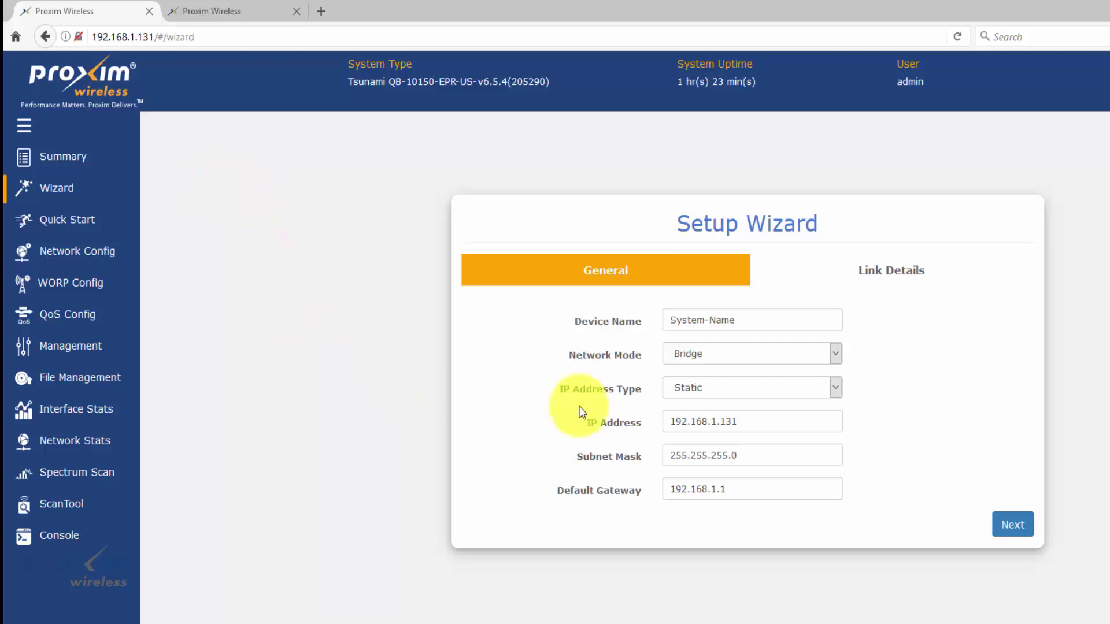
left_click(776, 426)
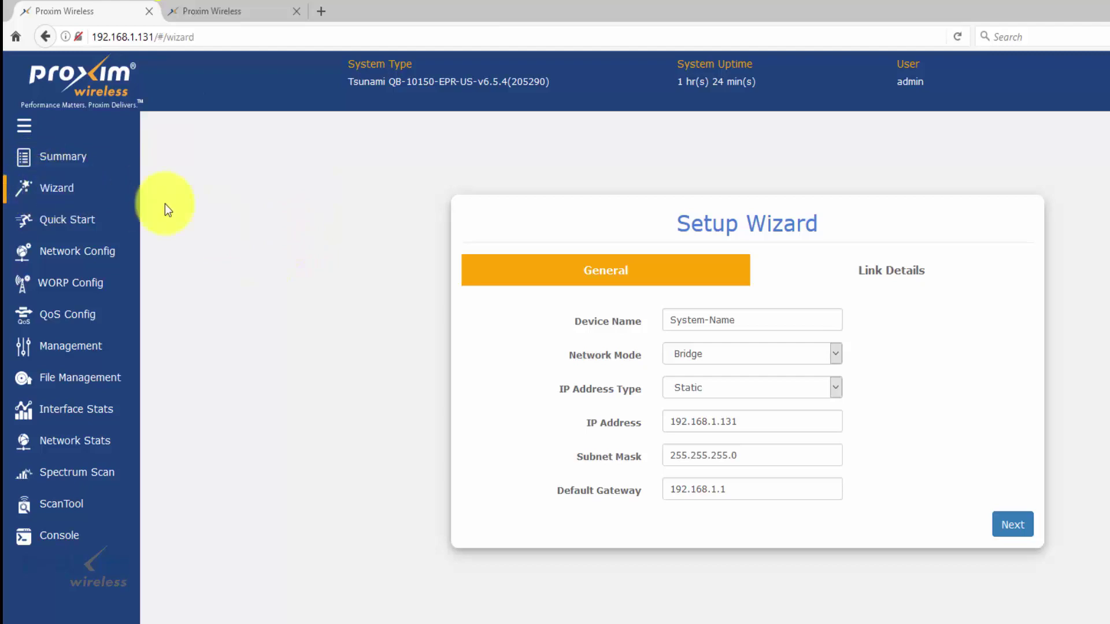
left_click(211, 15)
left_click(105, 15)
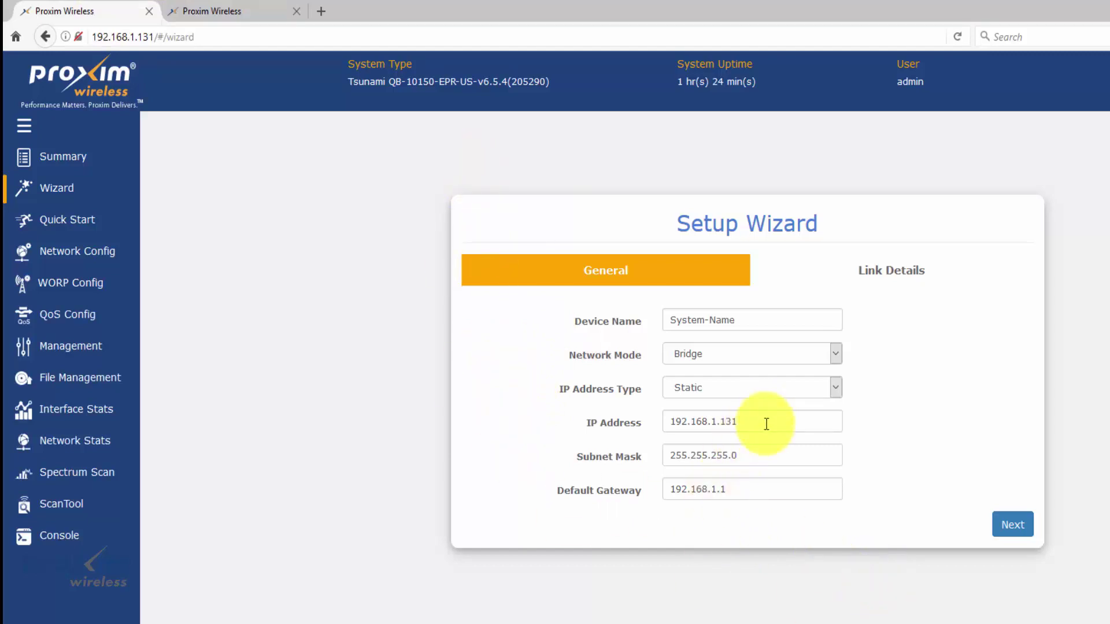
left_click(253, 13)
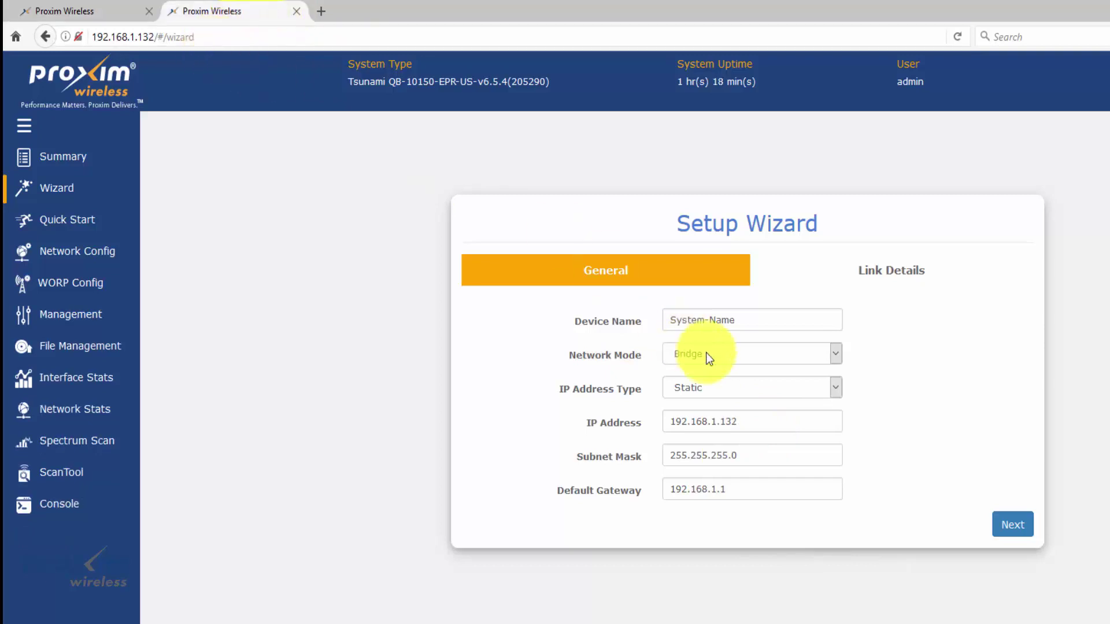
left_click(89, 13)
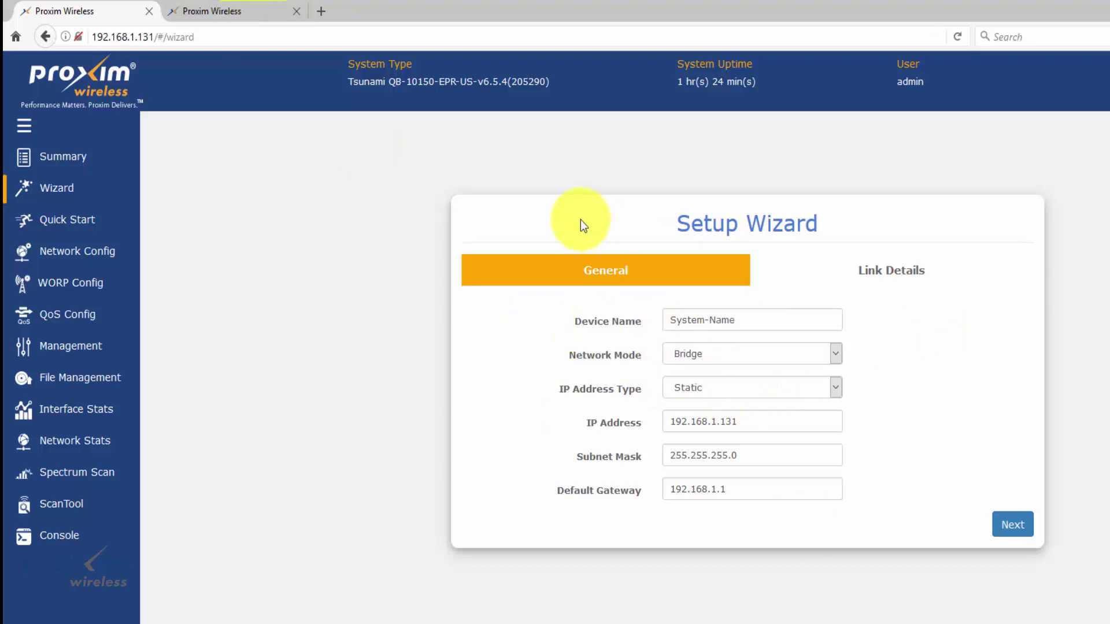
left_click(211, 11)
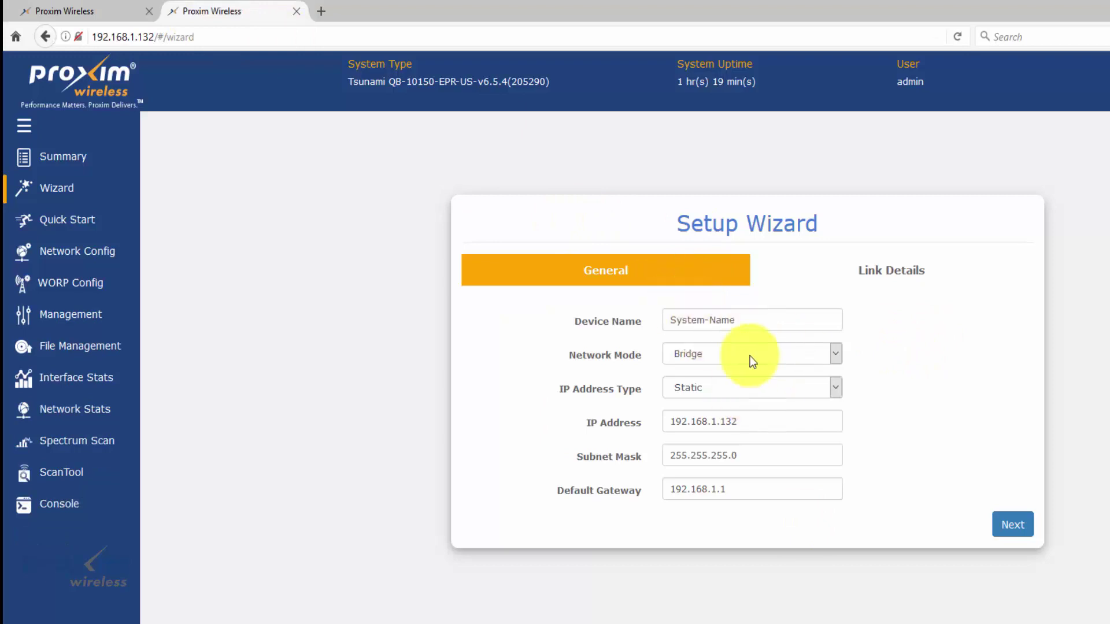
left_click(101, 11)
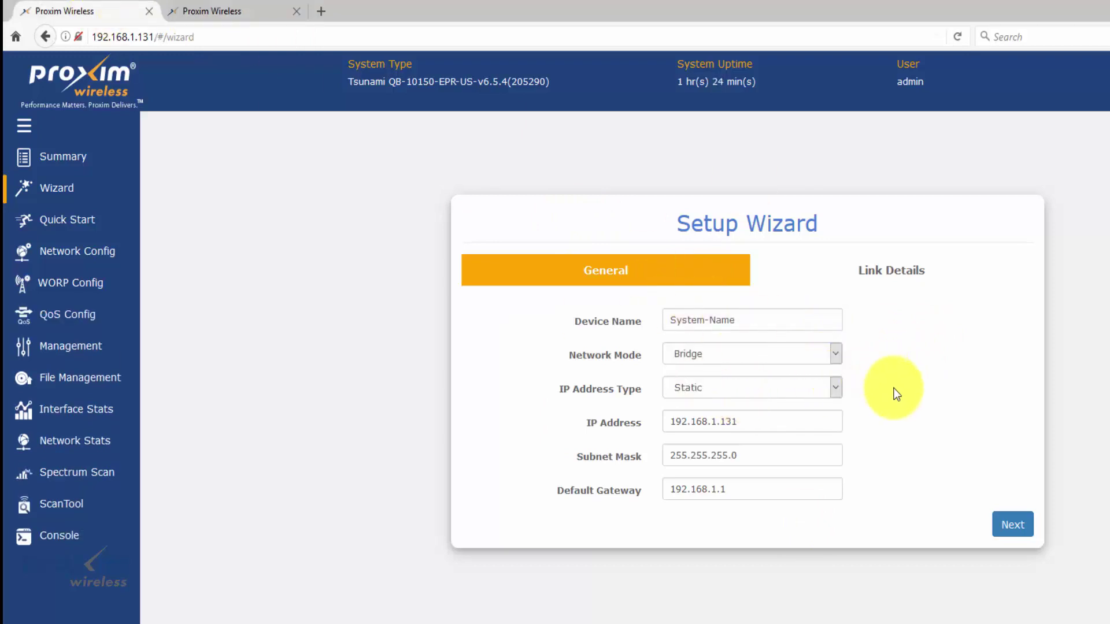
left_click(840, 360)
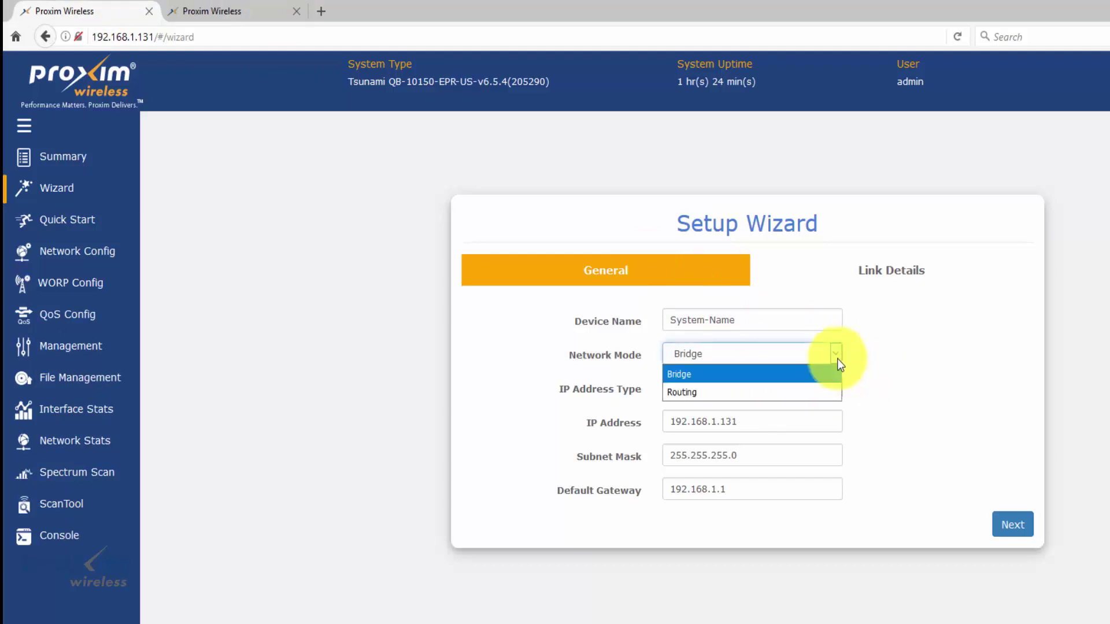
left_click(914, 380)
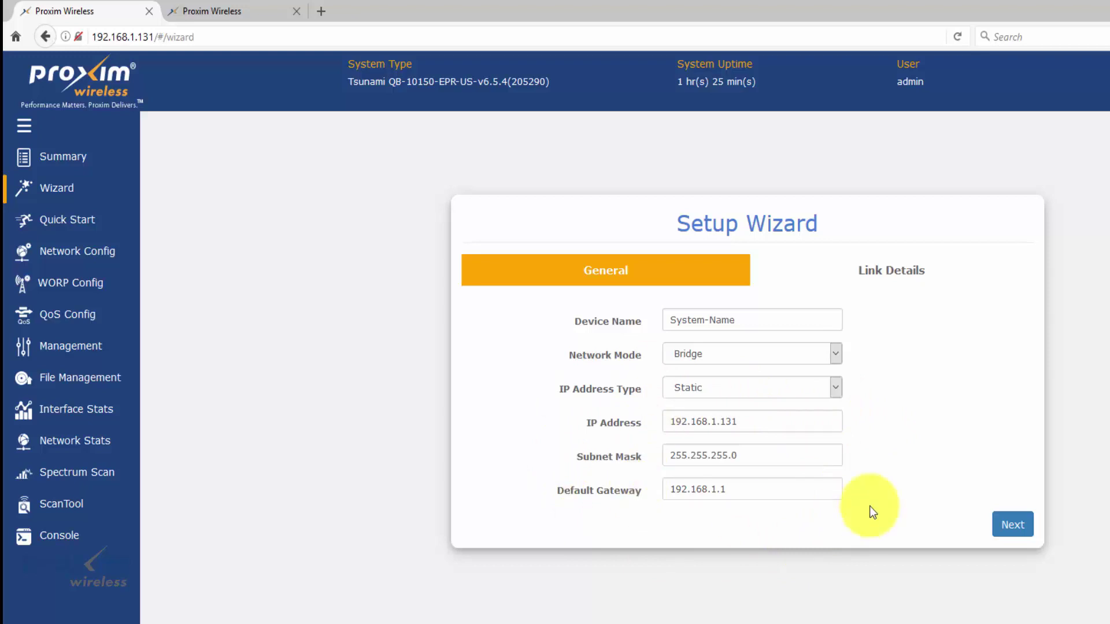
- Advance both radios' wizards to Link Details, checking the second radio's network name RADIO1_NETWORK
left_click(1018, 523)
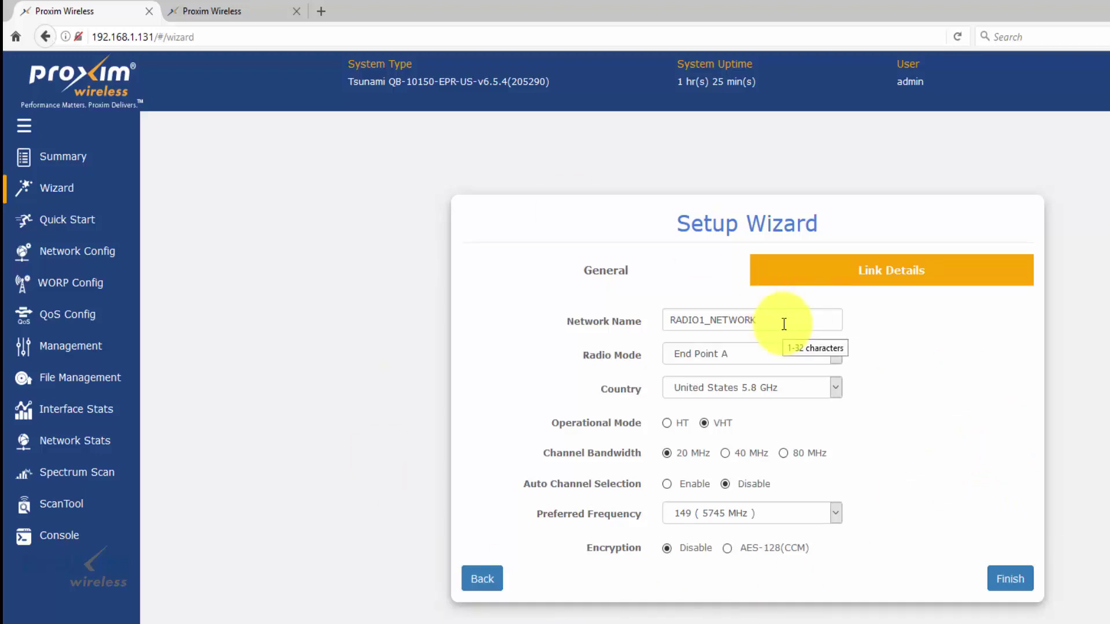
left_click(231, 11)
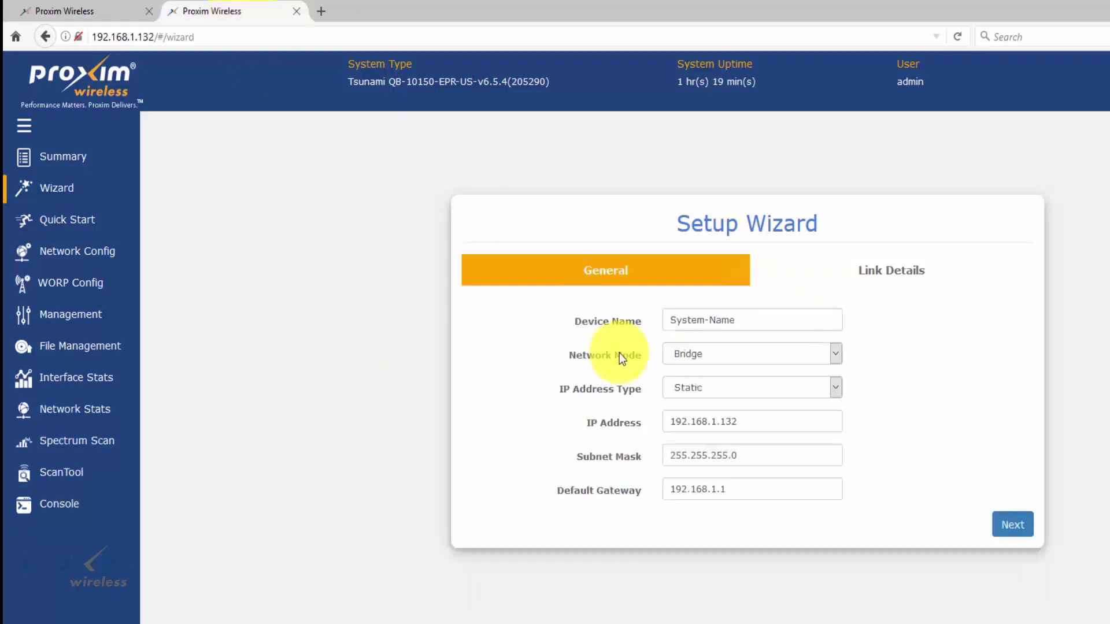
left_click(1012, 525)
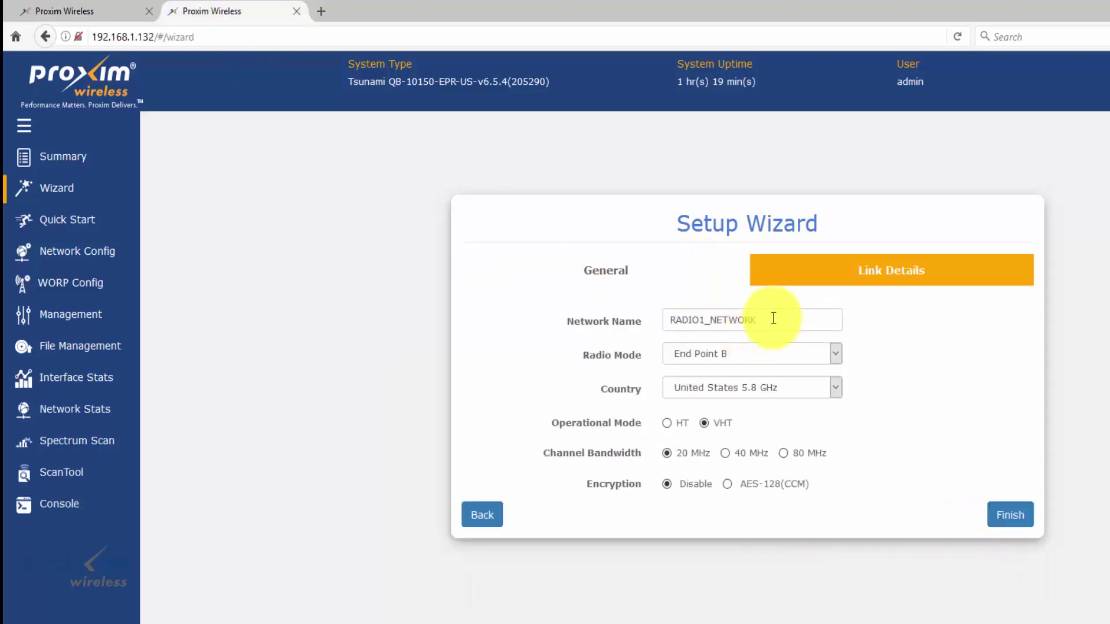
left_click(773, 318)
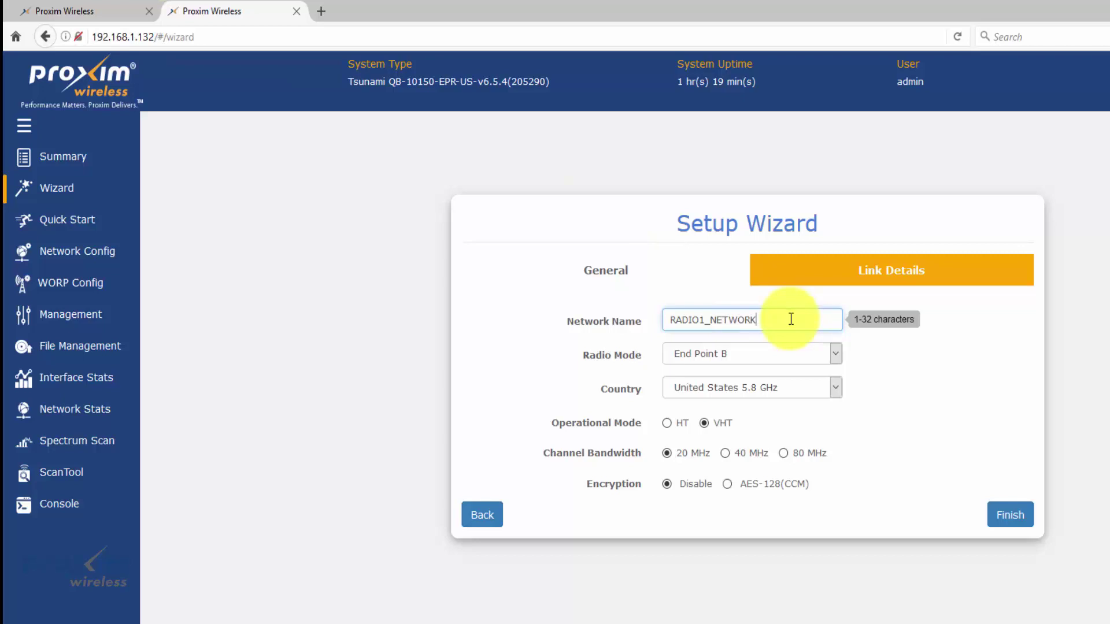
left_click(88, 15)
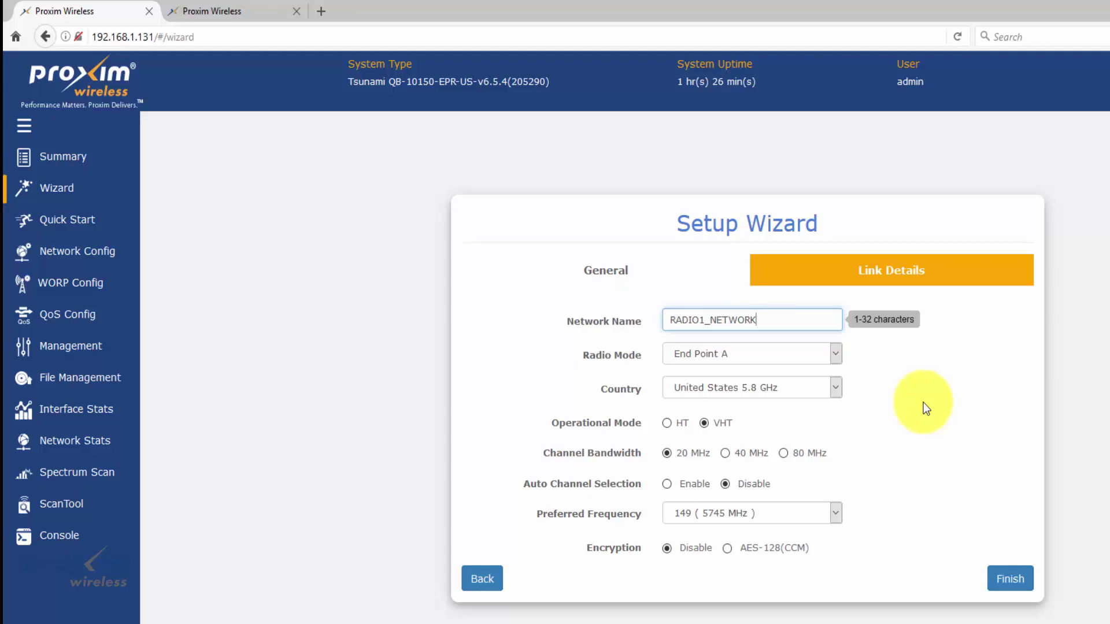
- Keep the first radio as End Point A on United States 5.8 GHz, then view the second radio
left_click(836, 356)
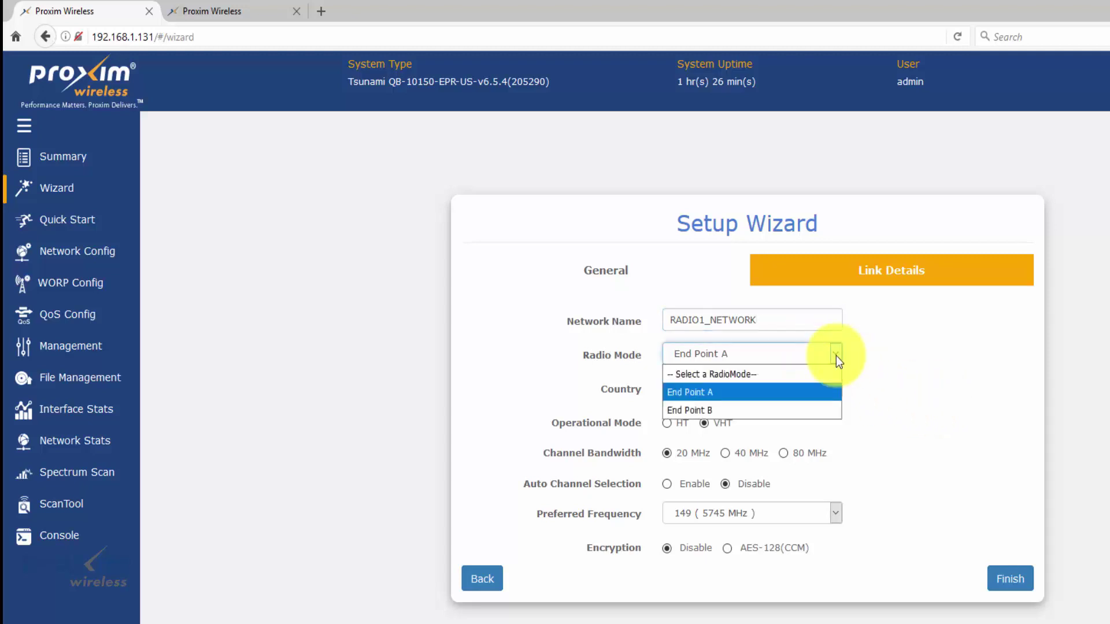
left_click(925, 374)
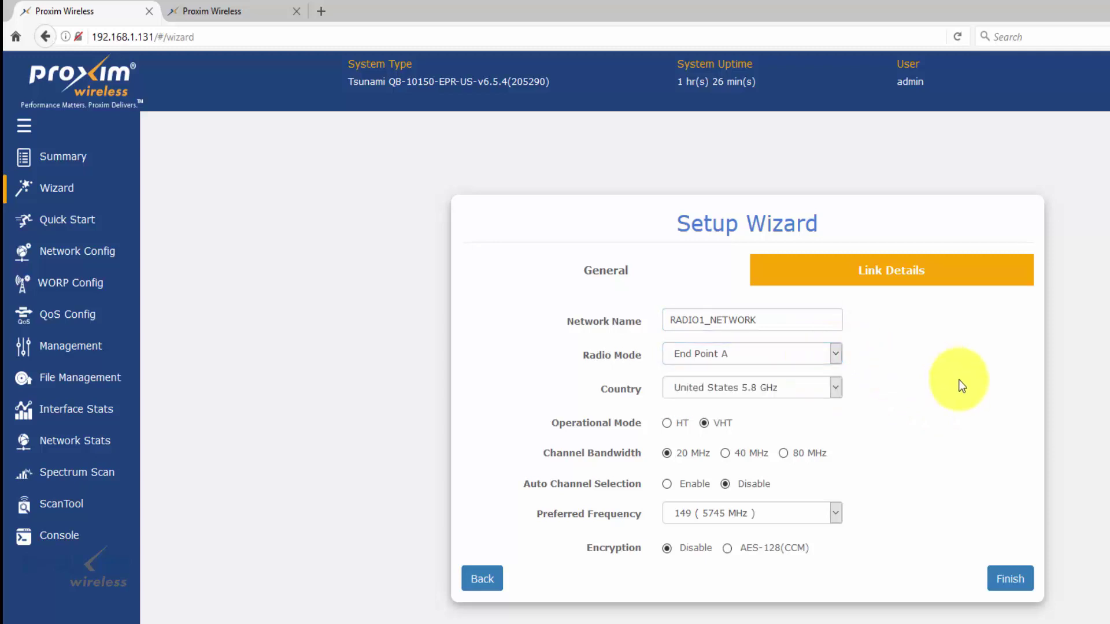
left_click(836, 388)
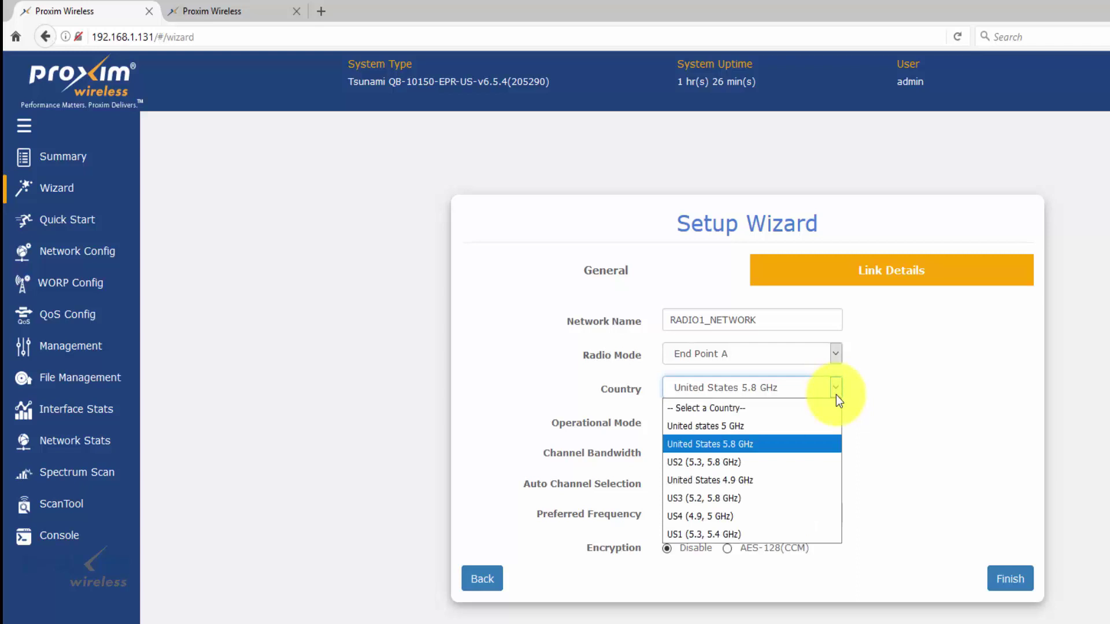
left_click(904, 400)
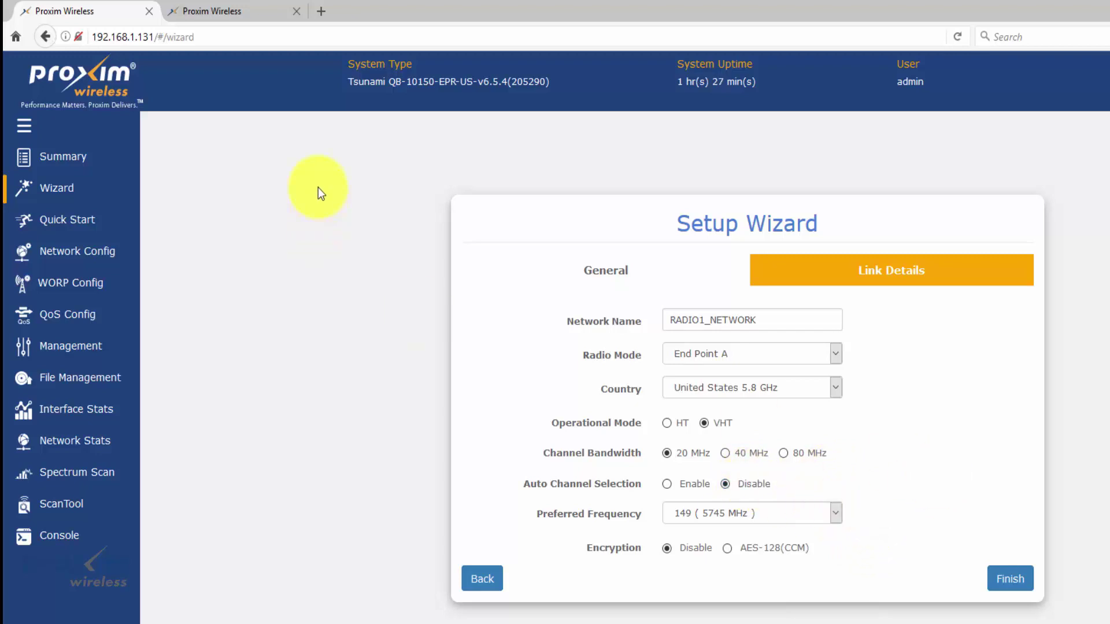
left_click(217, 12)
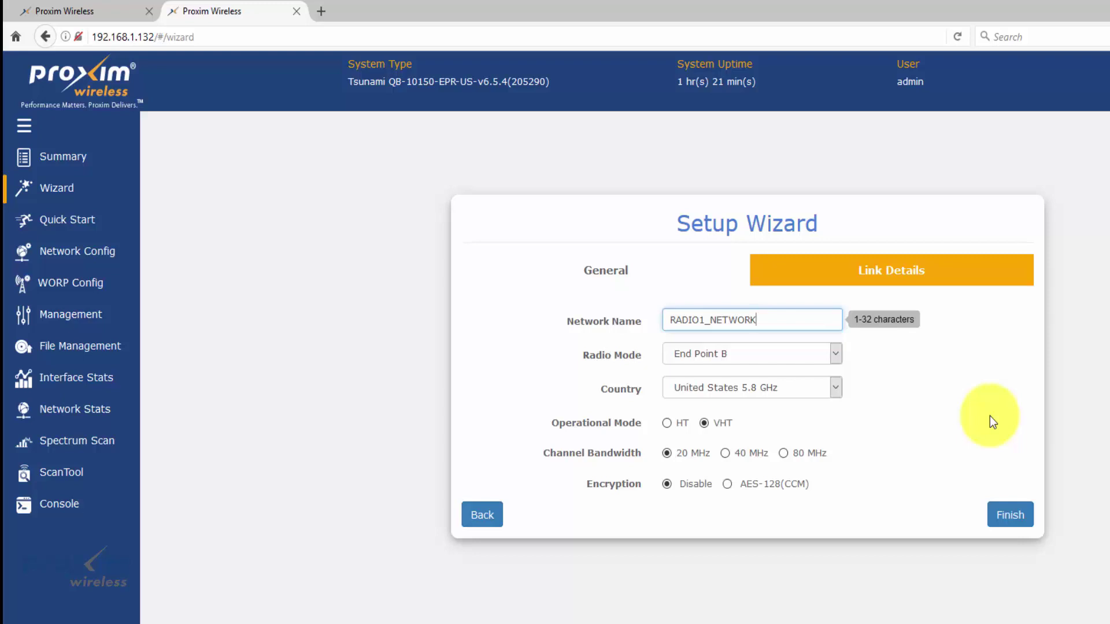
left_click(56, 16)
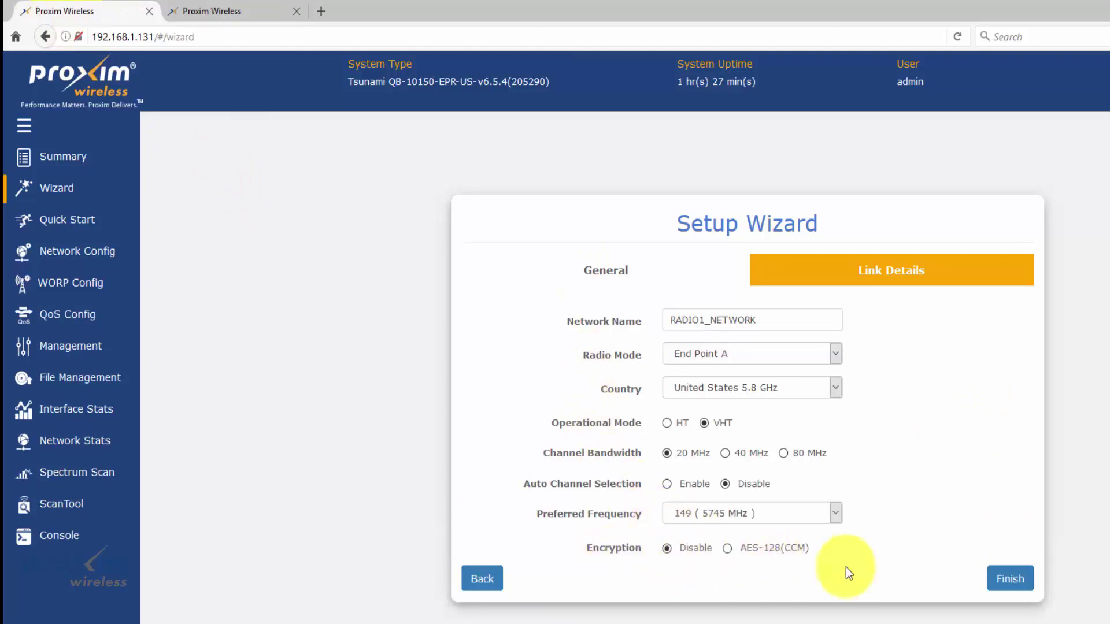
left_click(217, 10)
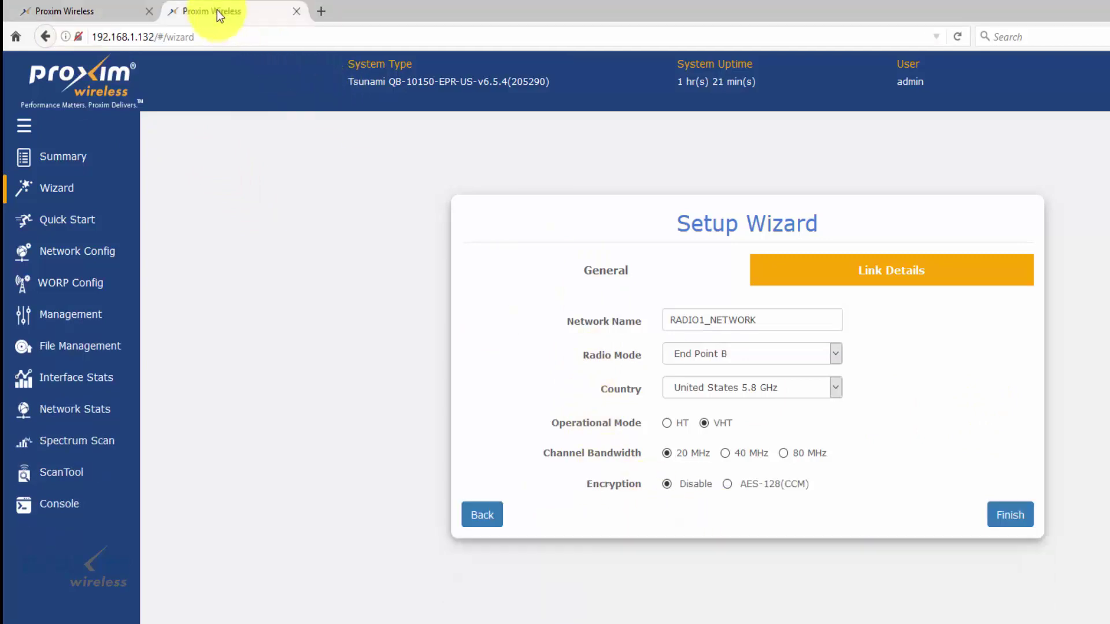
left_click(45, 9)
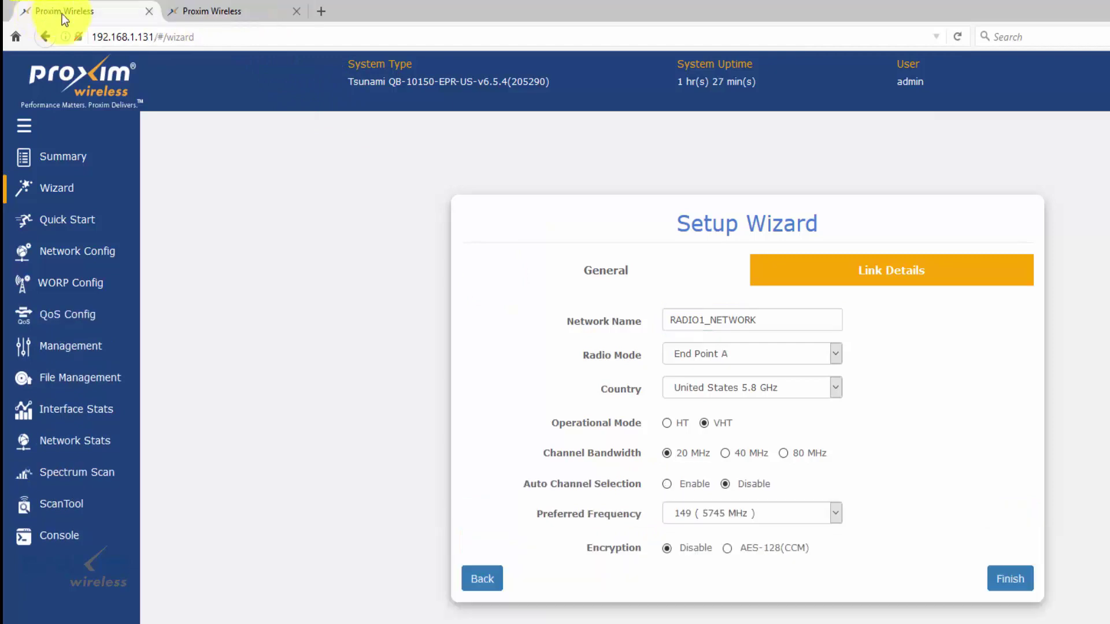
left_click(728, 548)
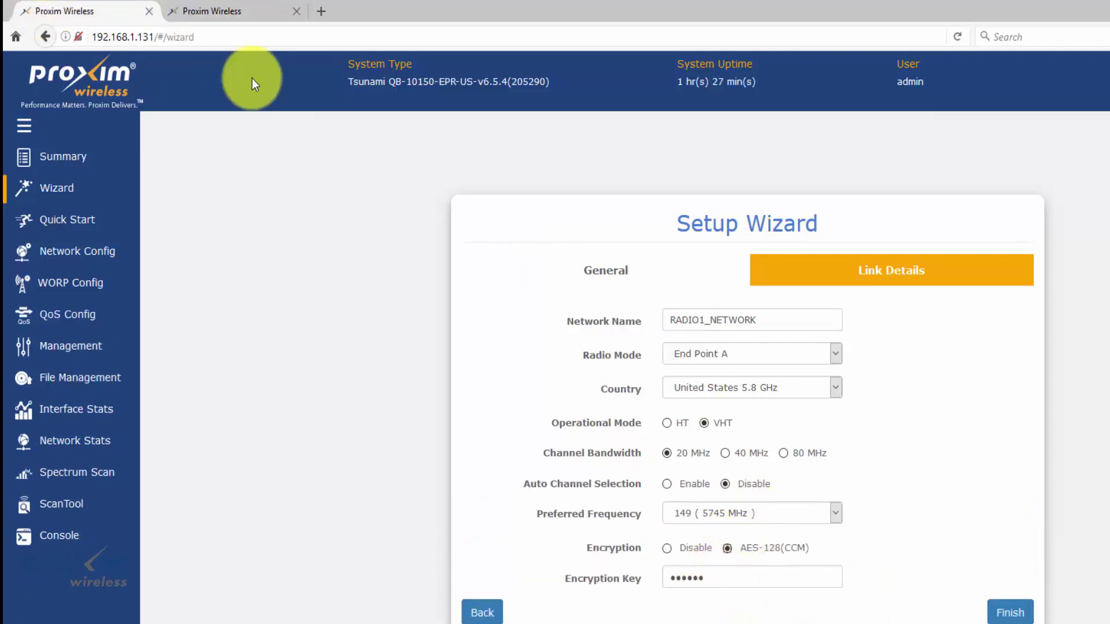
left_click(229, 11)
left_click(746, 483)
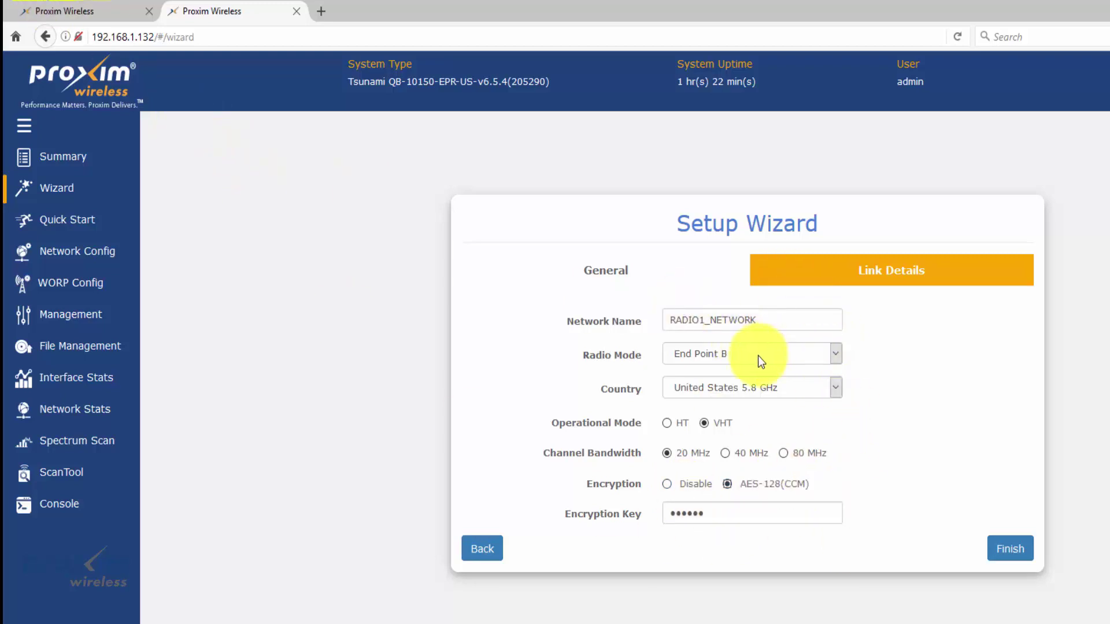
left_click(60, 18)
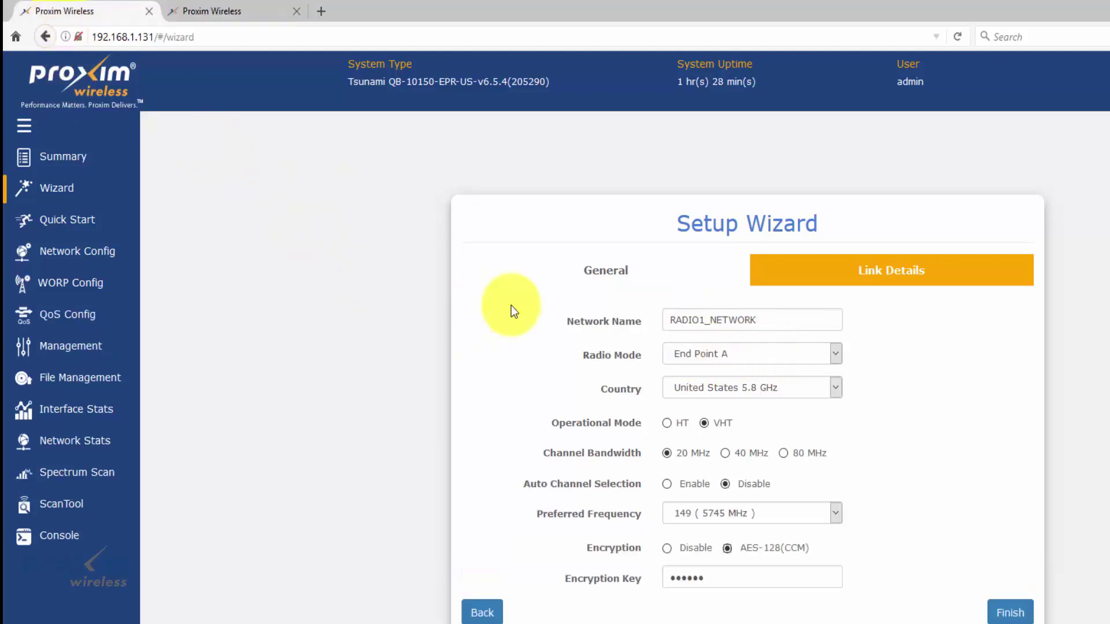
left_click(227, 17)
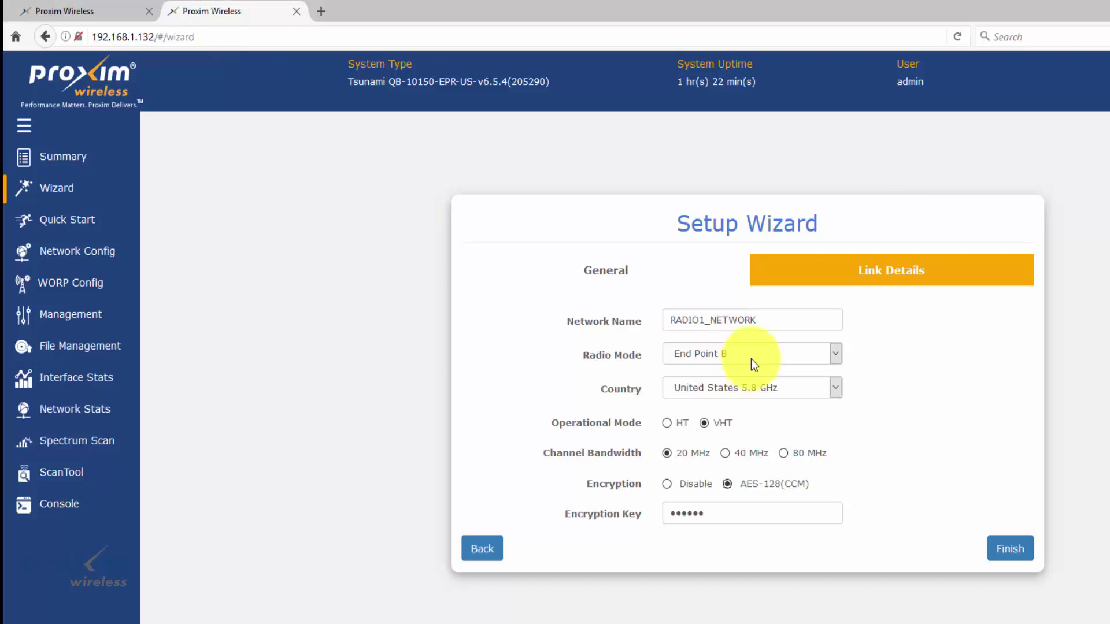
left_click(666, 484)
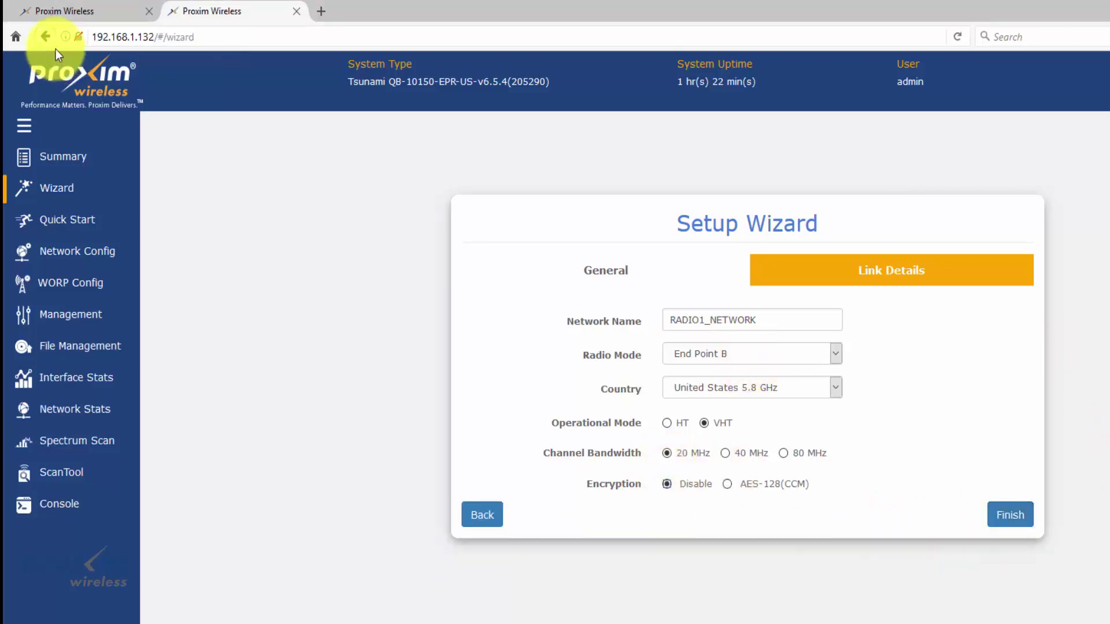
left_click(47, 16)
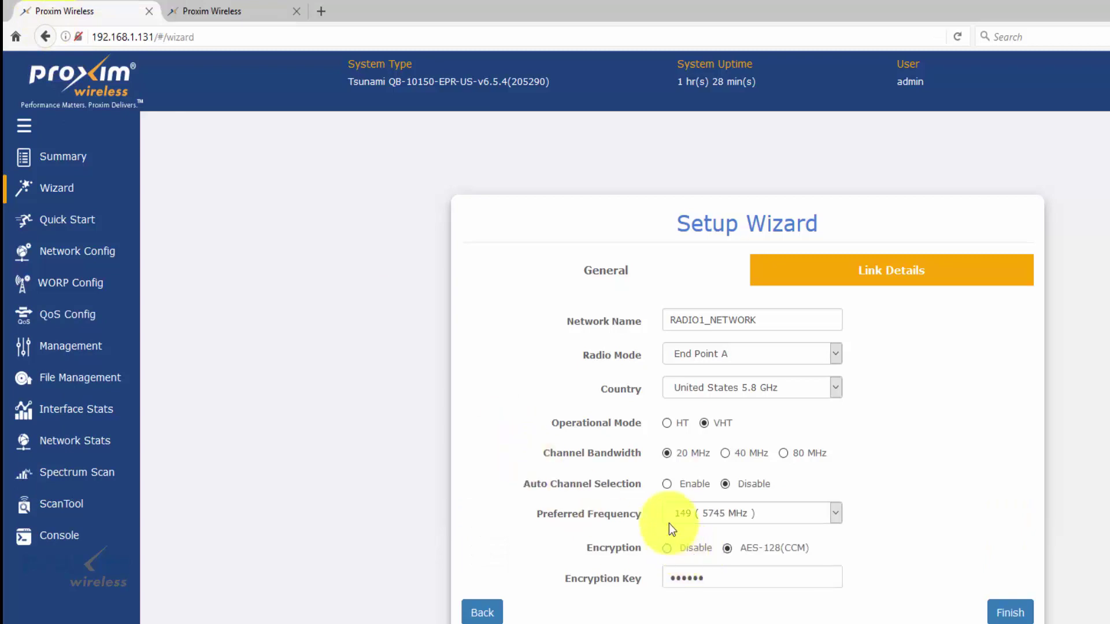
left_click(667, 547)
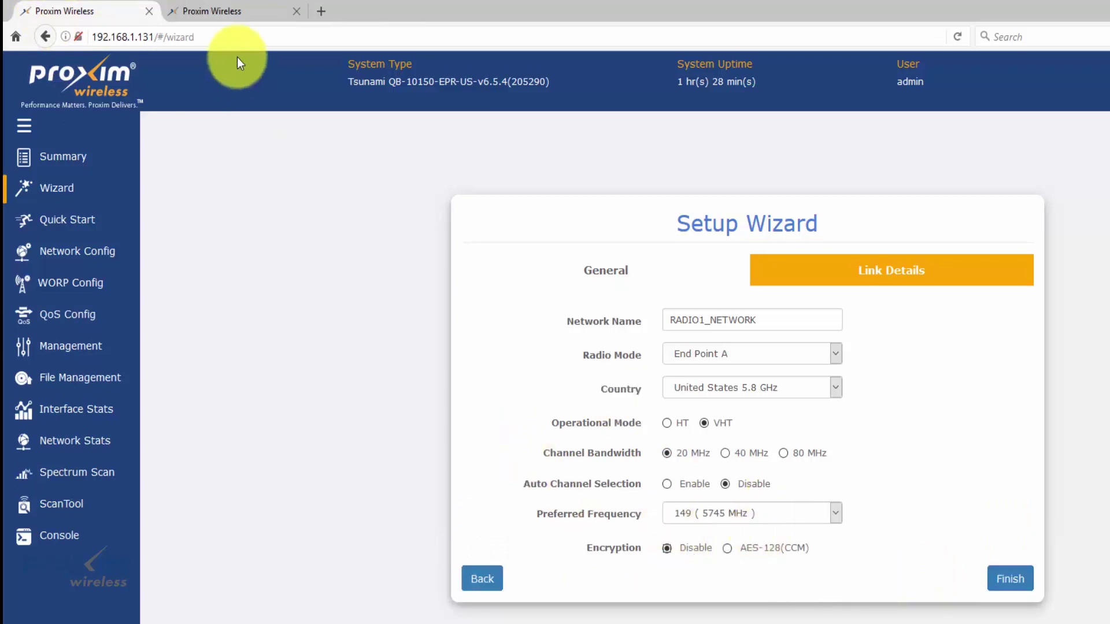
- Switch to the second radio's Link Details in its browser tab
left_click(209, 9)
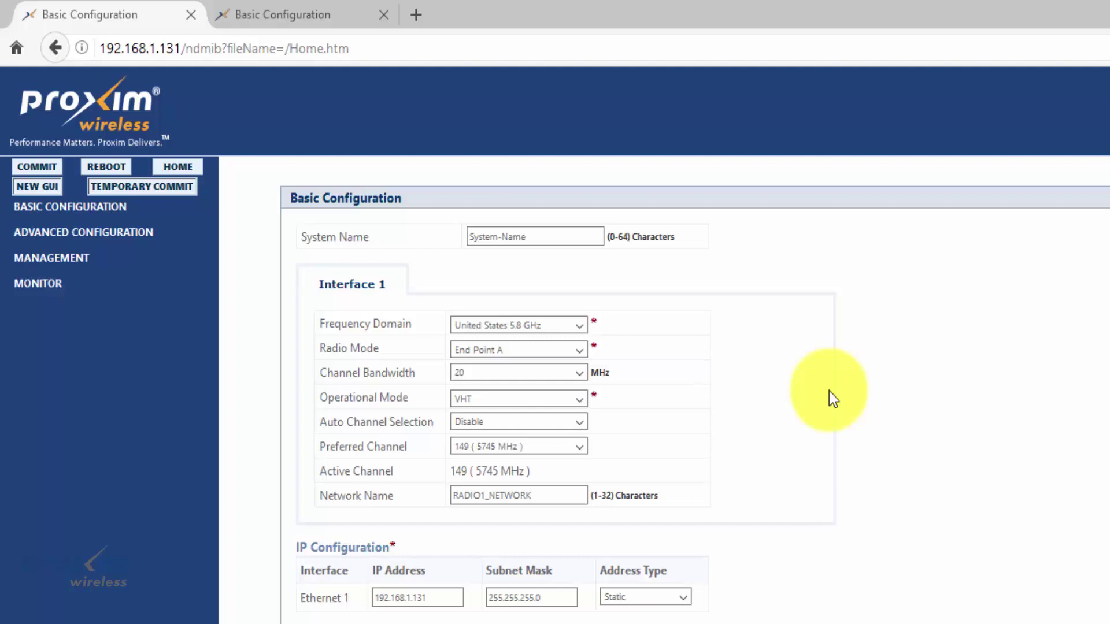
left_click(36, 188)
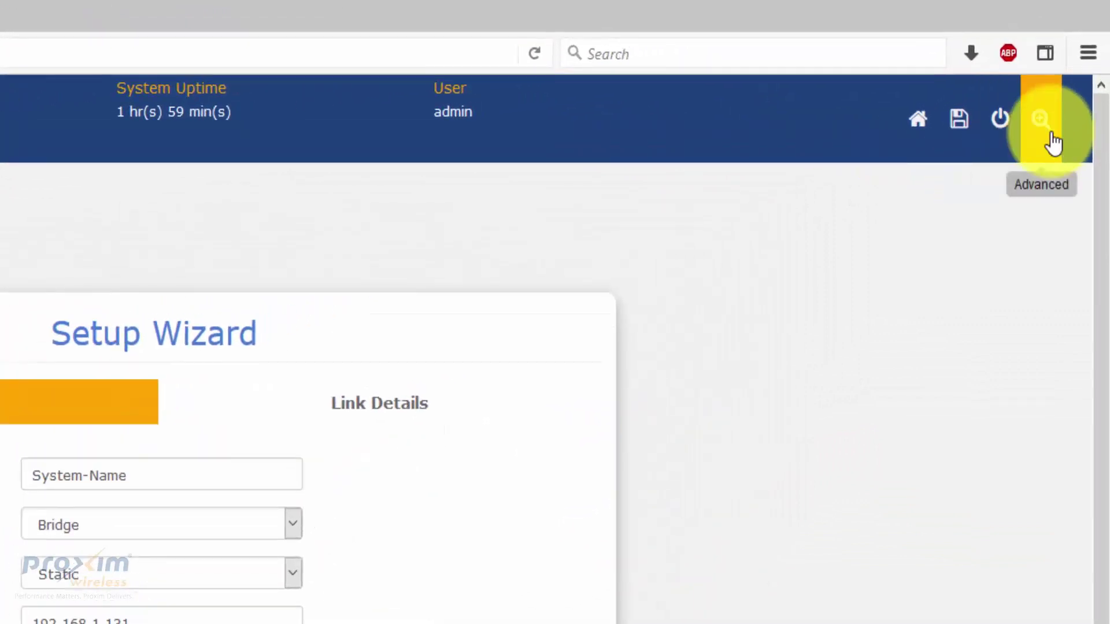
left_click(1040, 122)
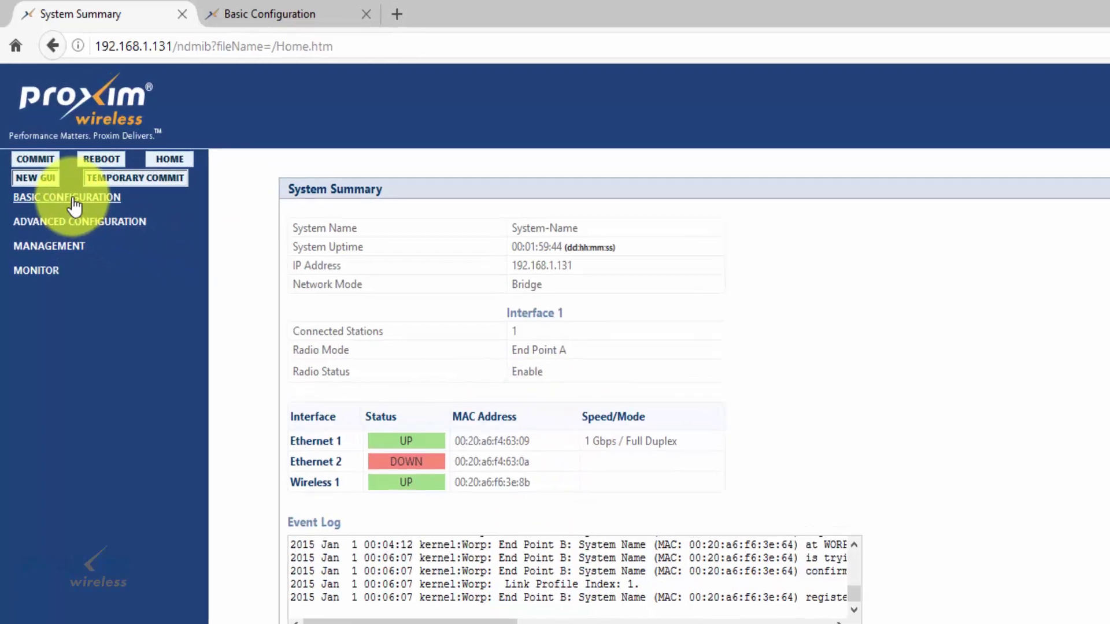
left_click(74, 203)
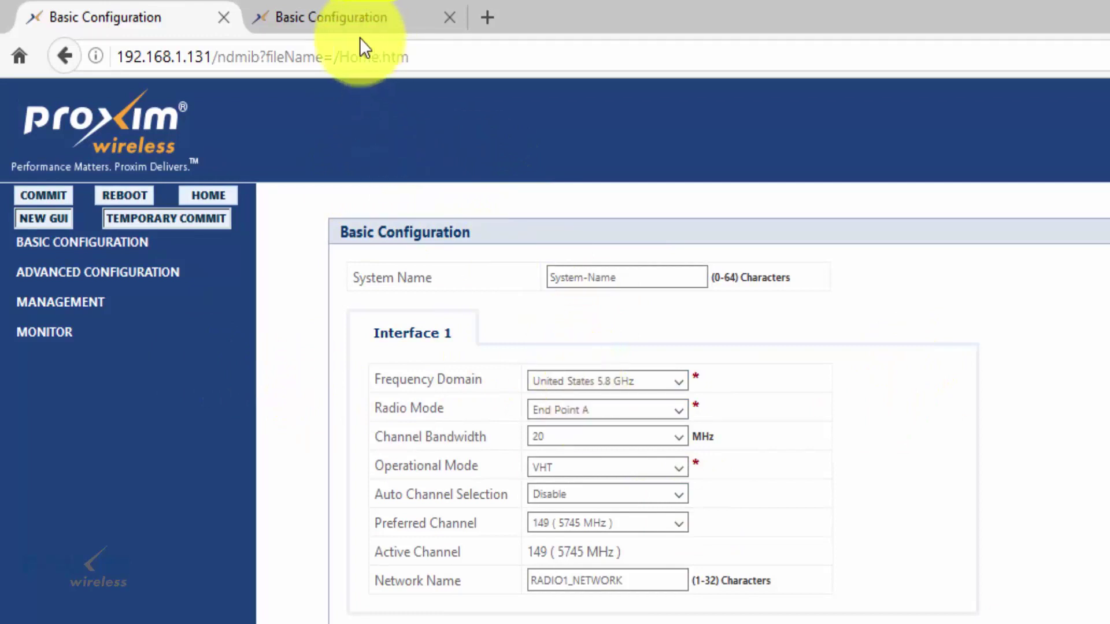
left_click(341, 7)
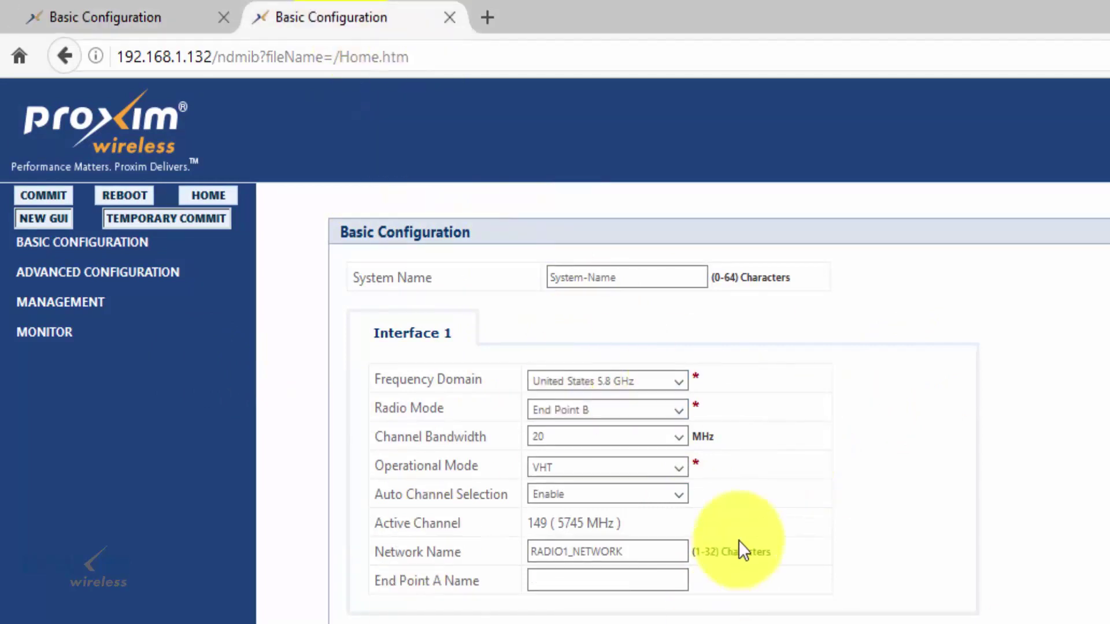
left_click(128, 23)
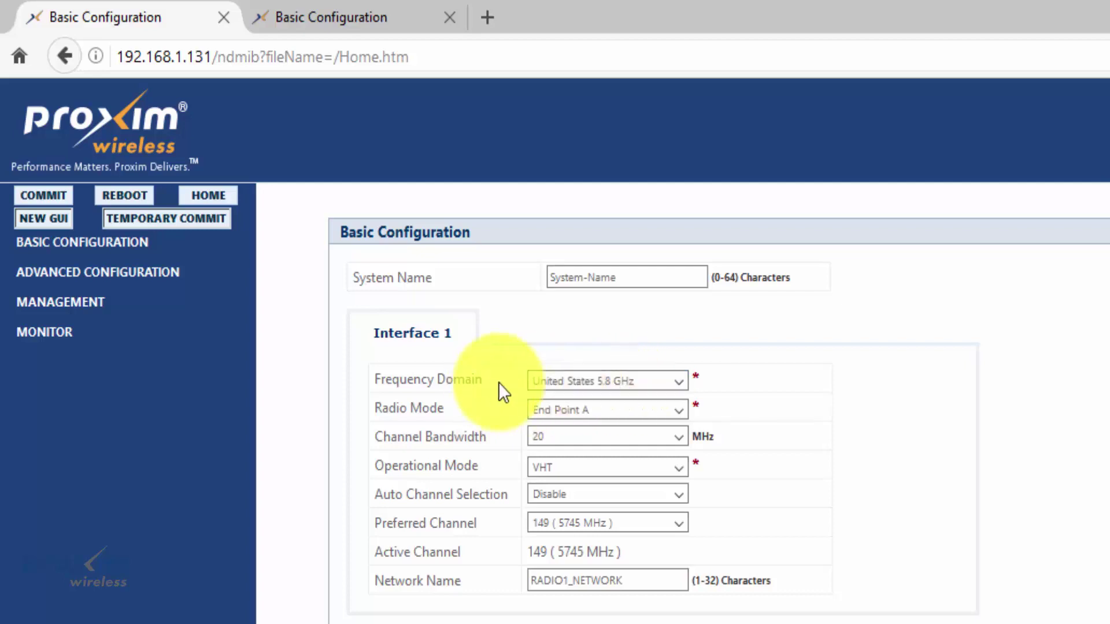
- Confirm United States 5.8 GHz, End Point A and 20 MHz bandwidth, then view End Point B
left_click(681, 381)
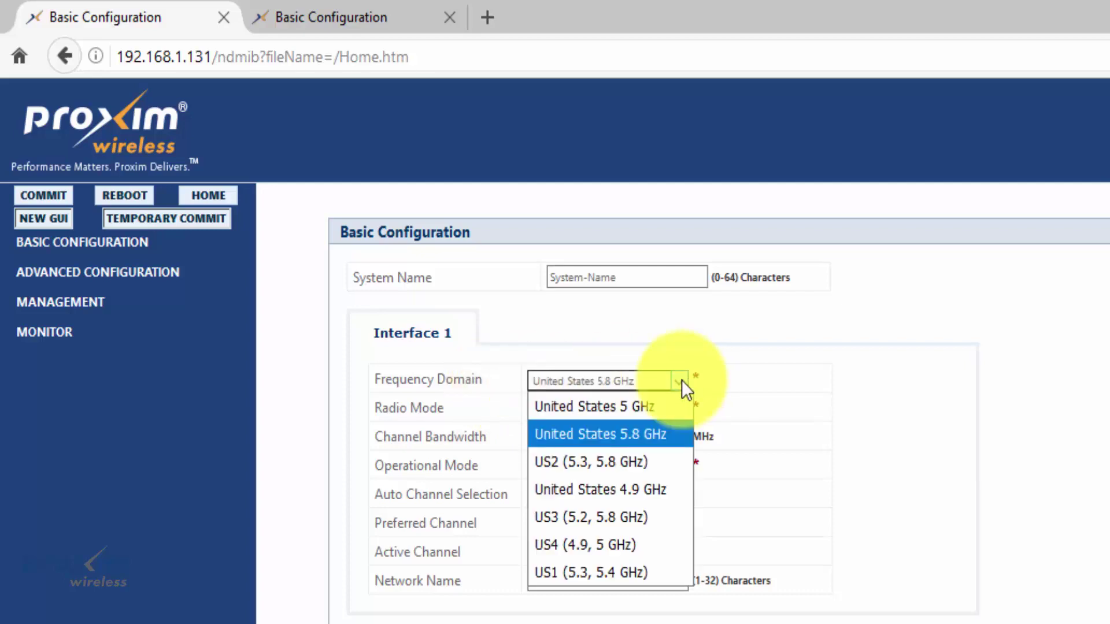
left_click(801, 382)
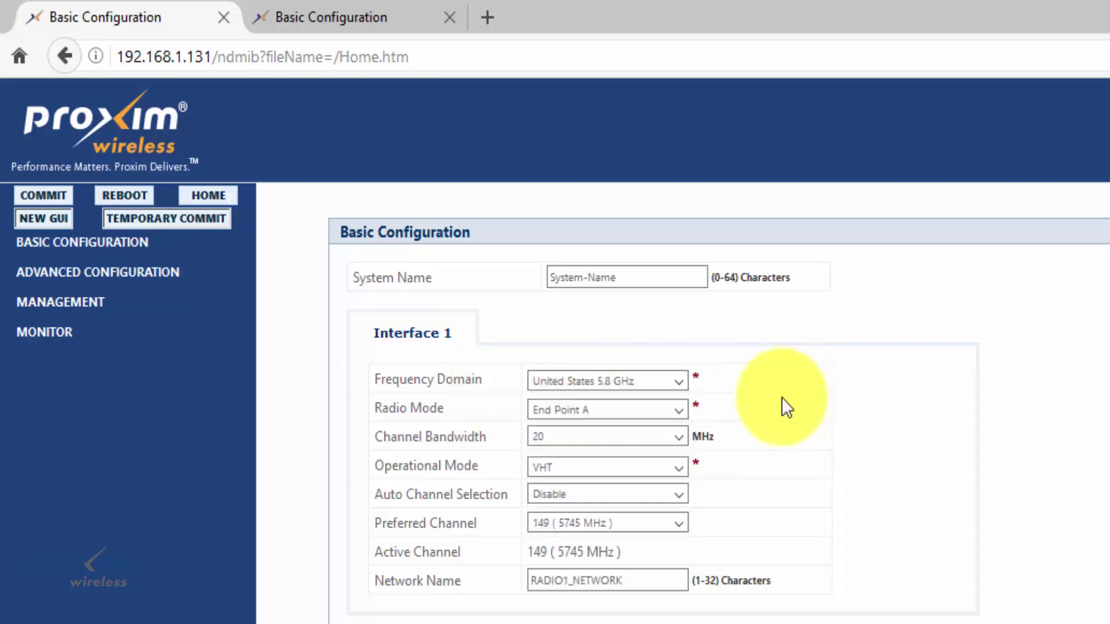
left_click(681, 411)
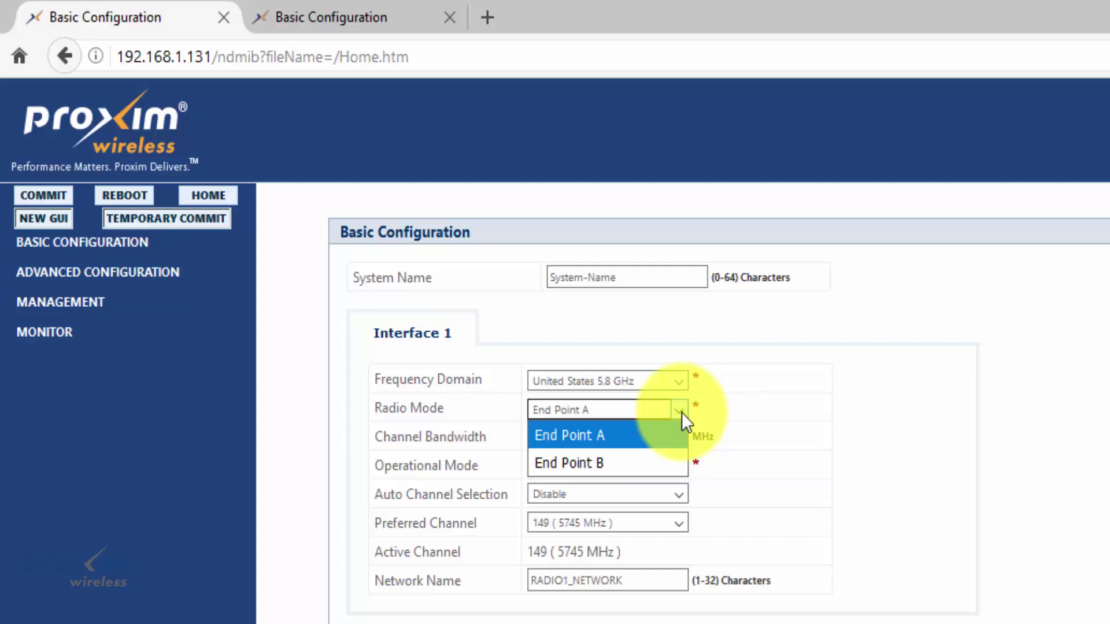
left_click(807, 410)
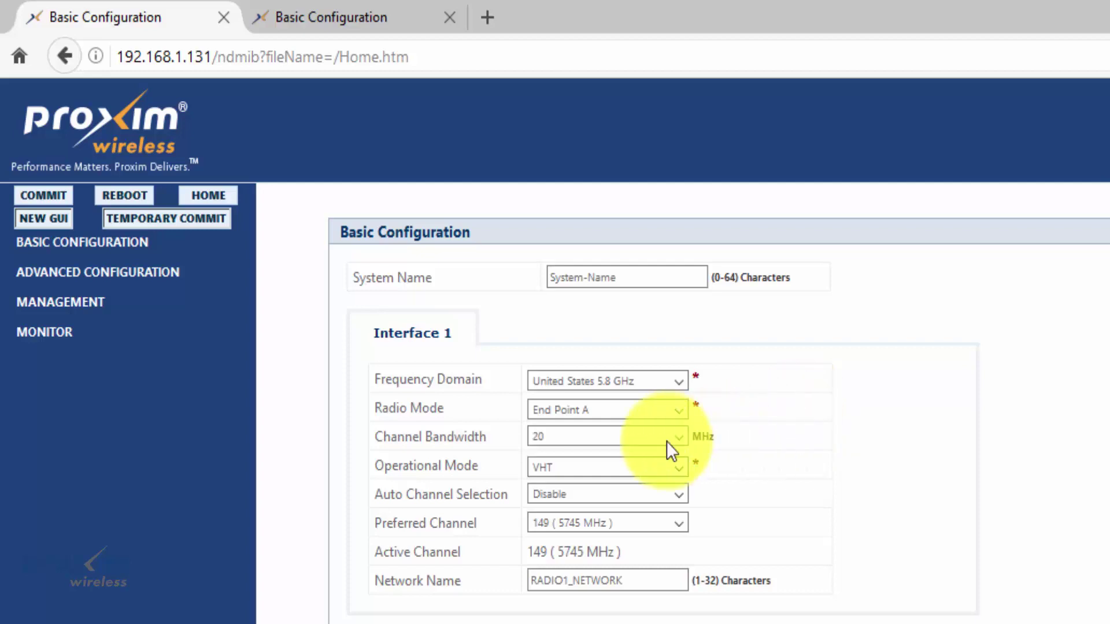
left_click(615, 441)
left_click(643, 442)
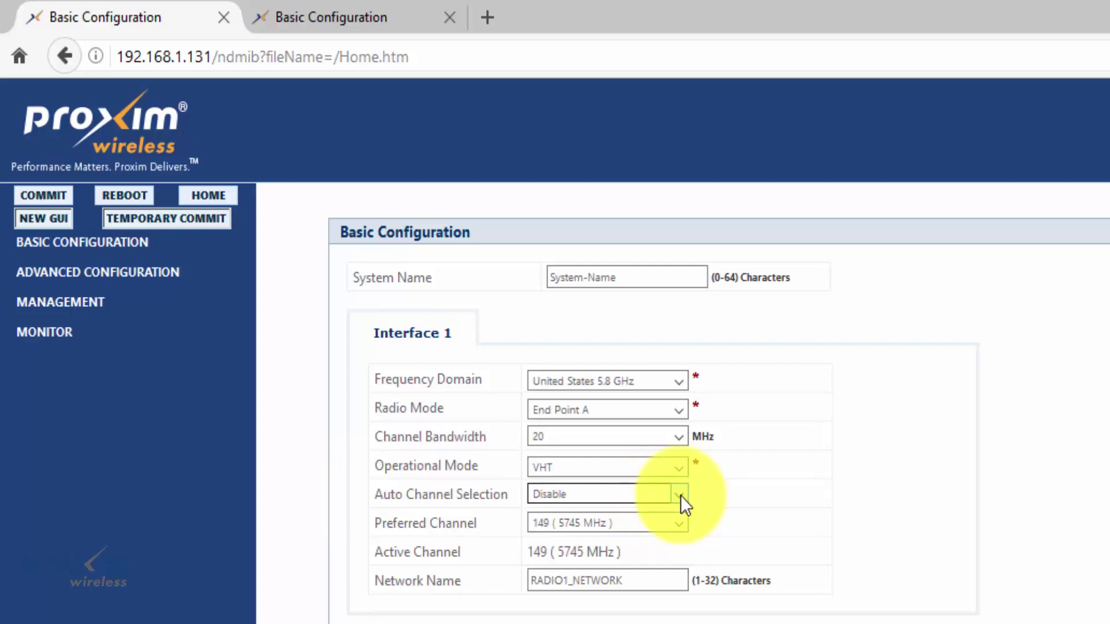
left_click(310, 27)
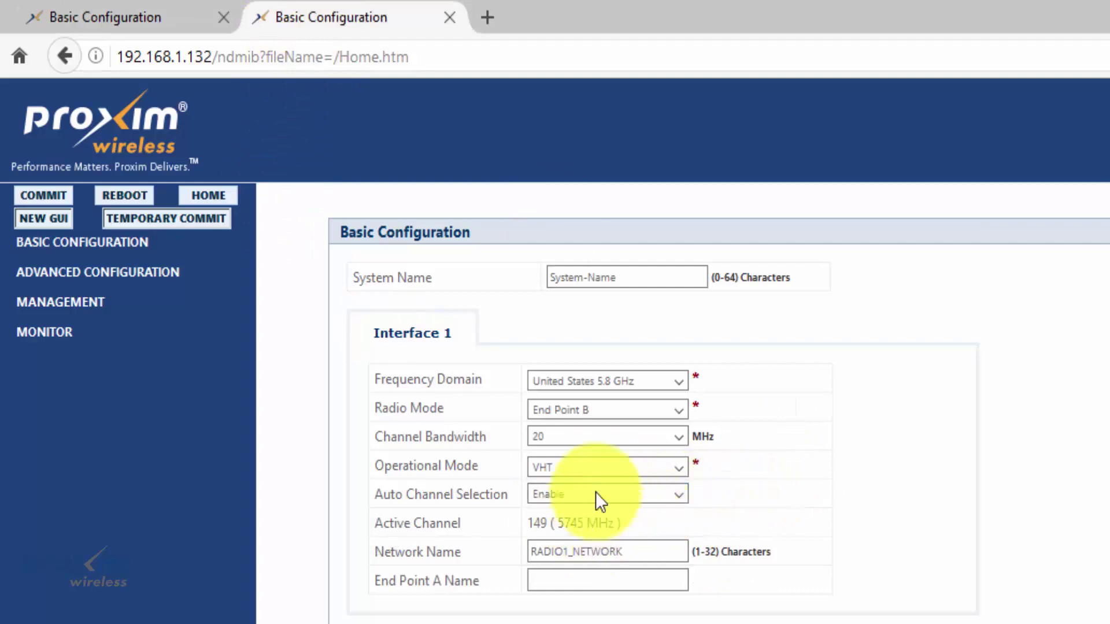
- Compare the RADIO1_NETWORK network name on both radios and select the default System-Name text
left_click(106, 23)
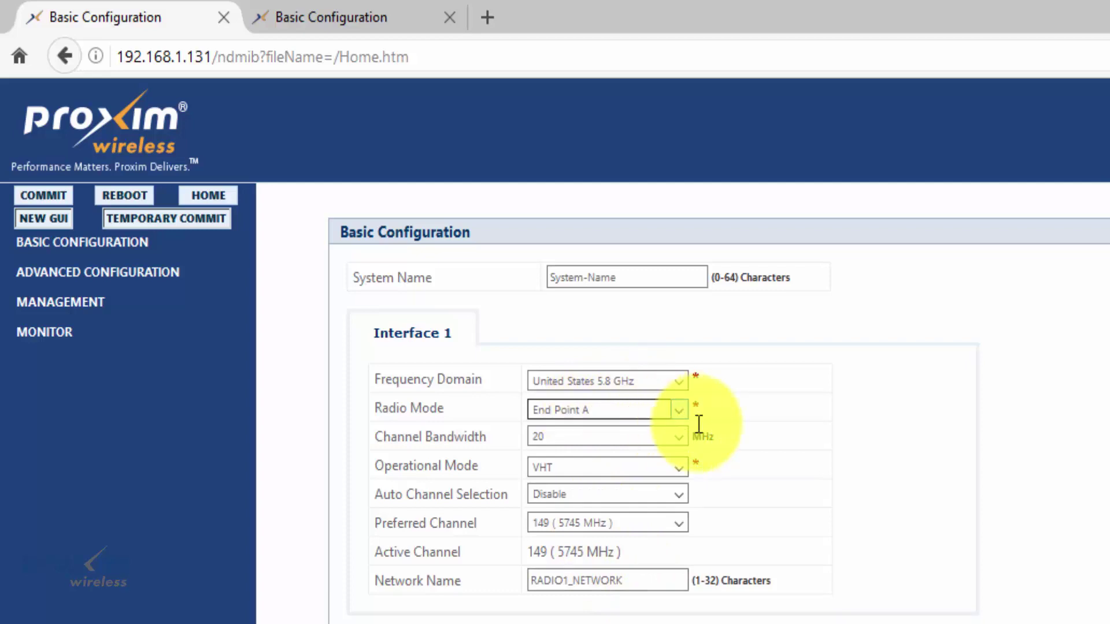
left_click(650, 578)
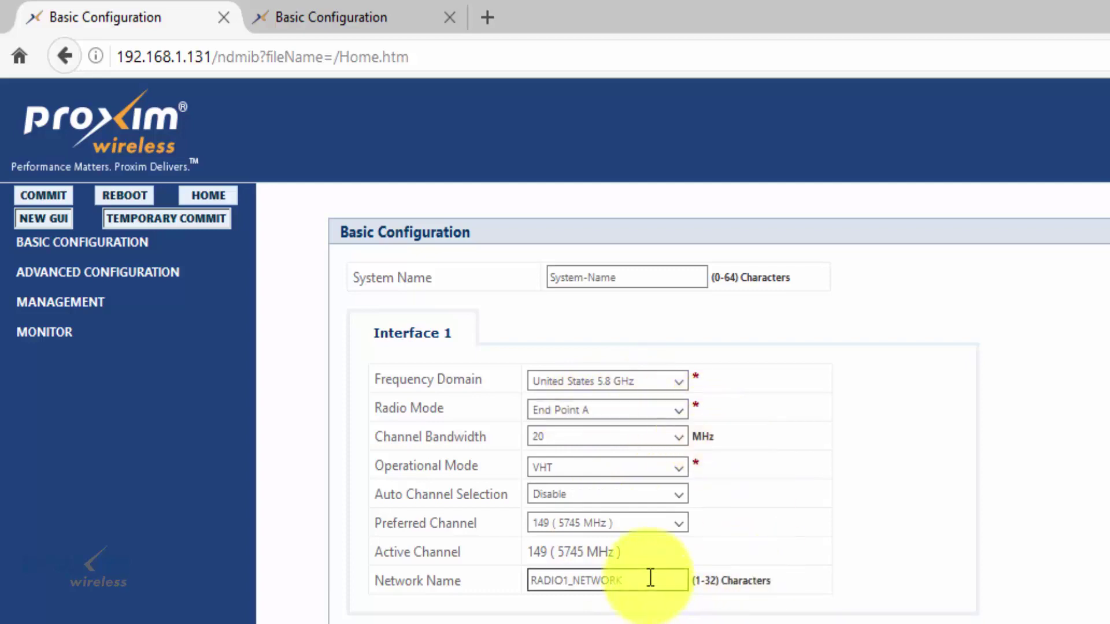
left_click(277, 16)
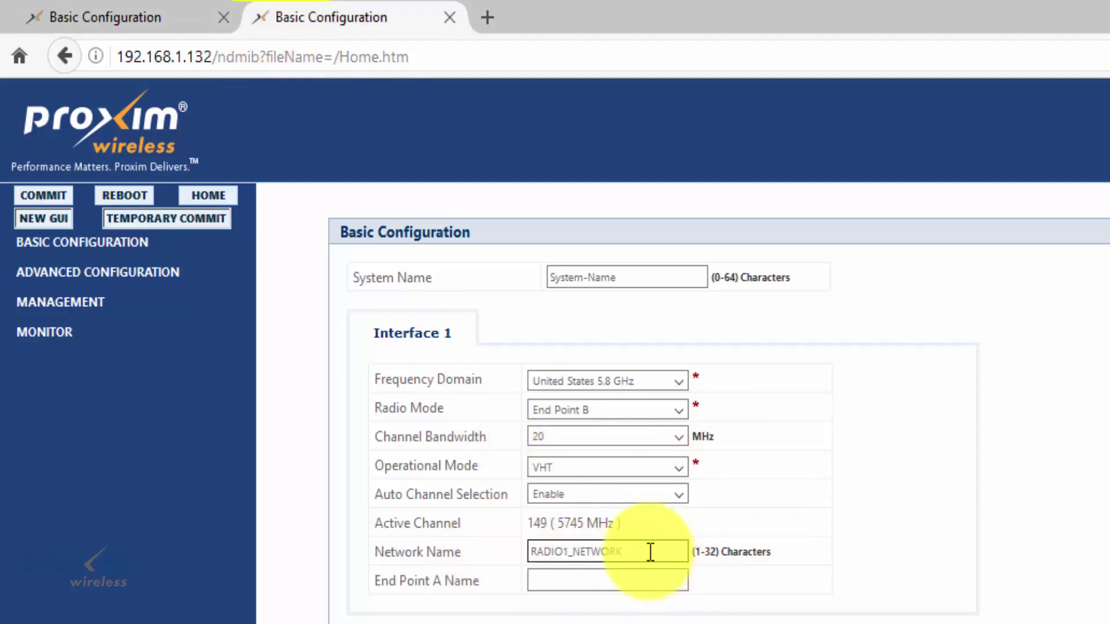
left_click(845, 532)
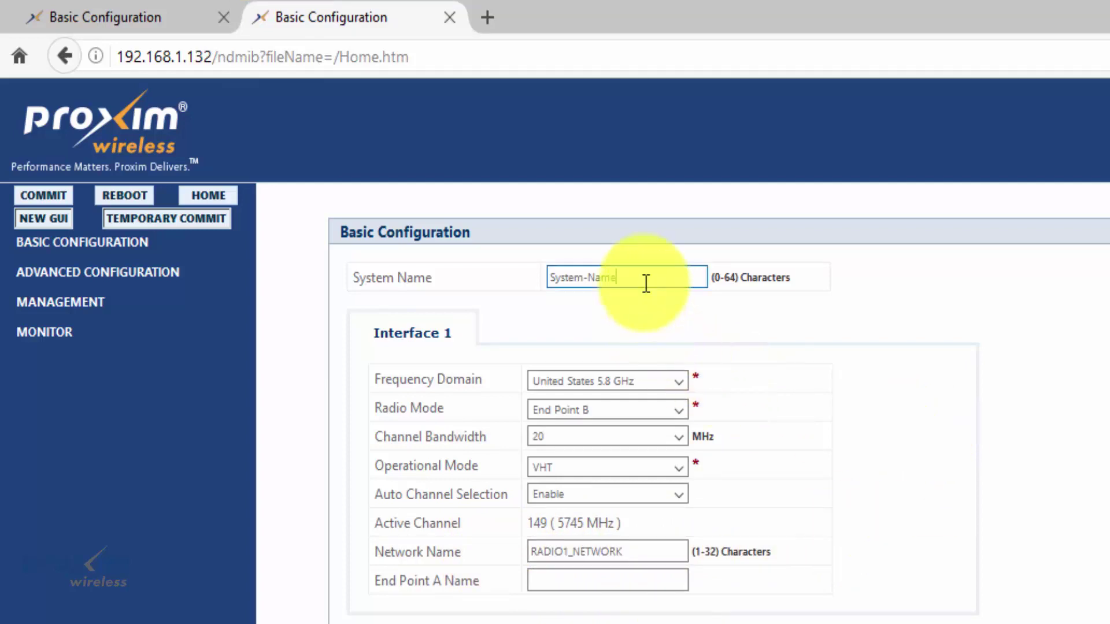
left_click_drag(644, 279, 377, 267)
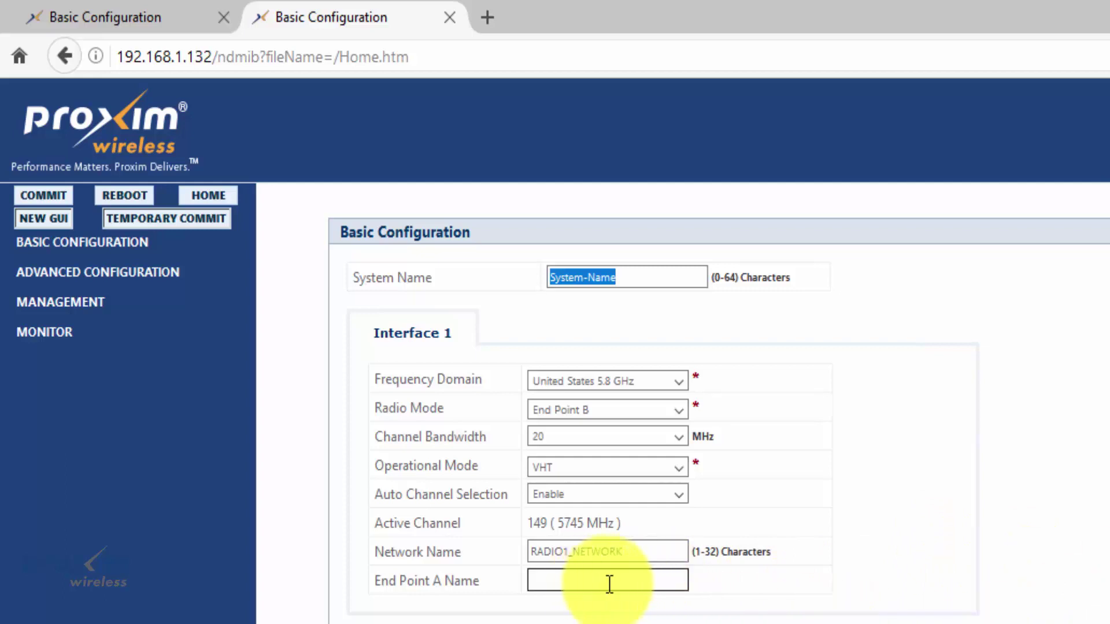
left_click(62, 11)
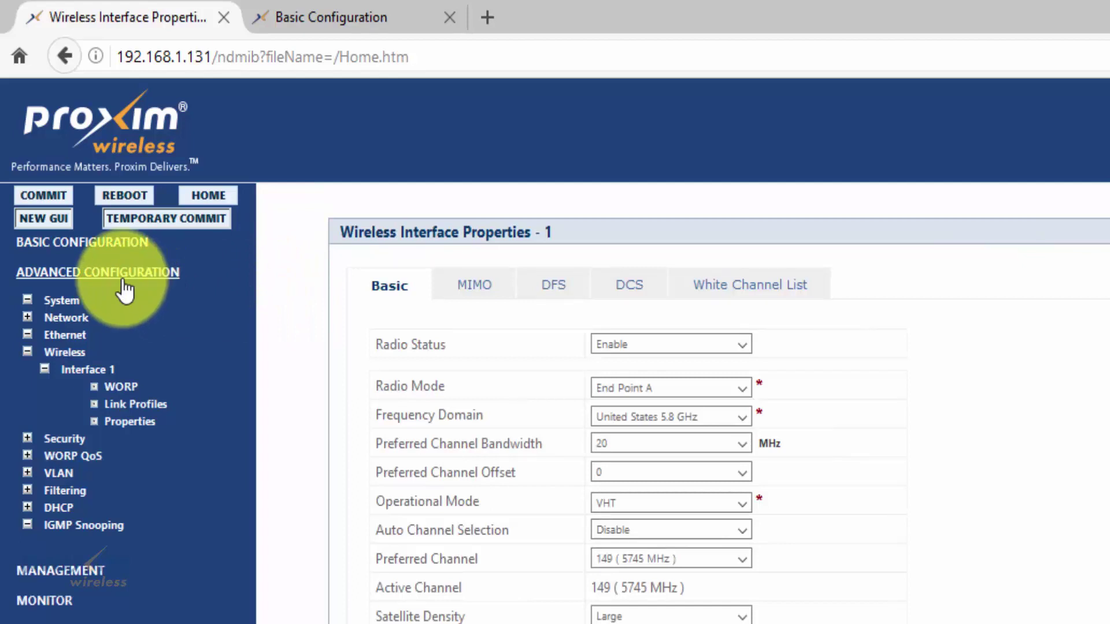
- Edit the WORP Security profile under Security > Wireless Security on the End Point A radio
left_click(65, 440)
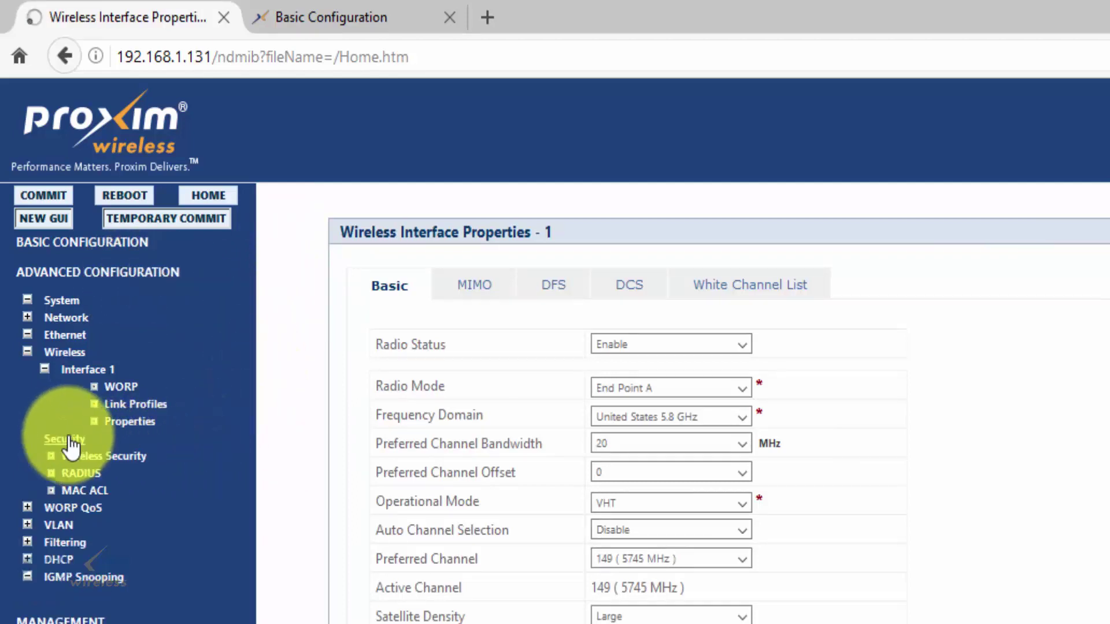
left_click(133, 457)
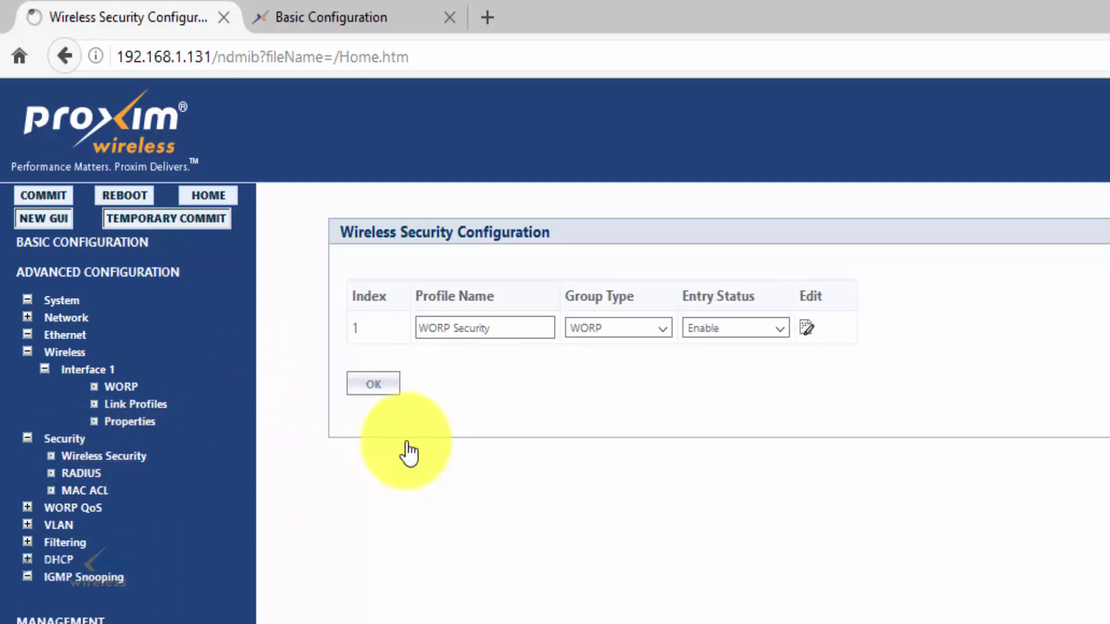
left_click(807, 329)
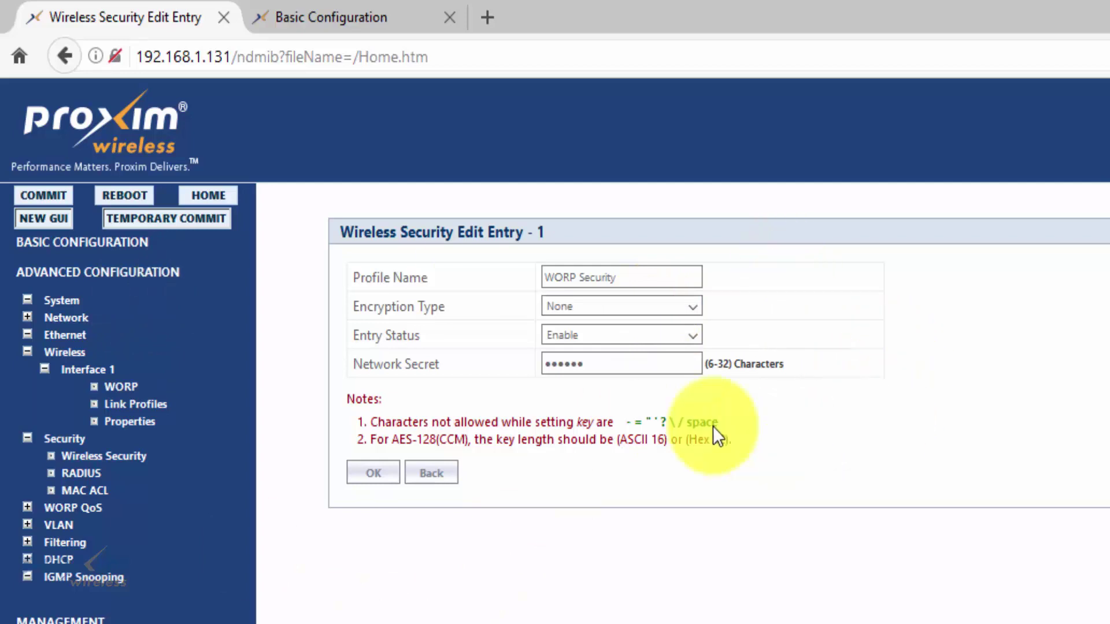
- Set the WORP Security profile's encryption type to AES-128(CCM) and apply it
left_click(621, 370)
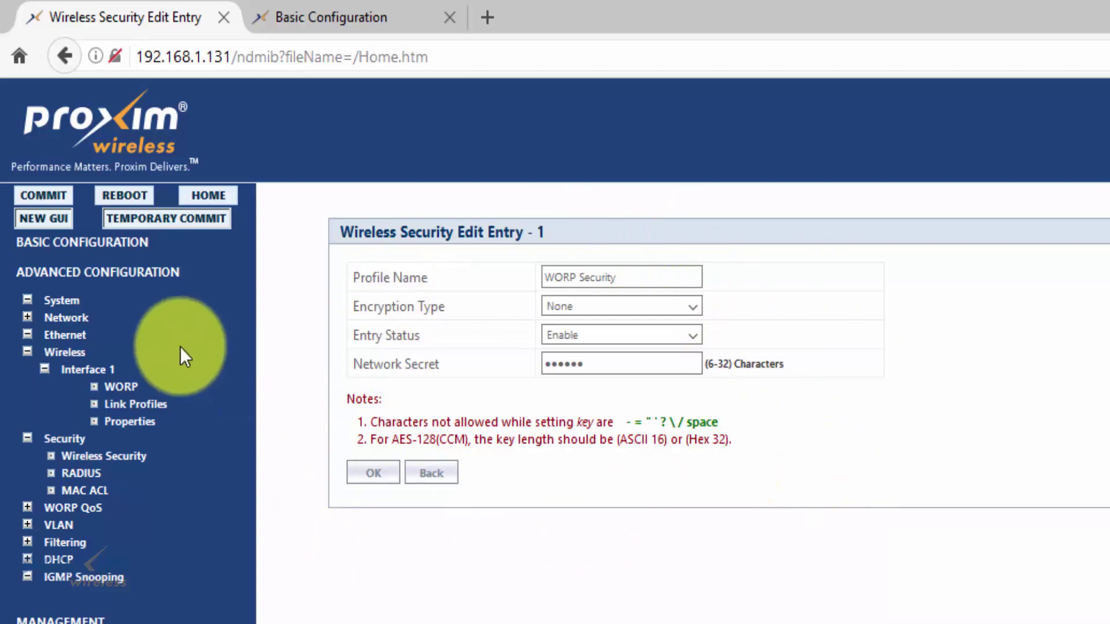
double_click(636, 364)
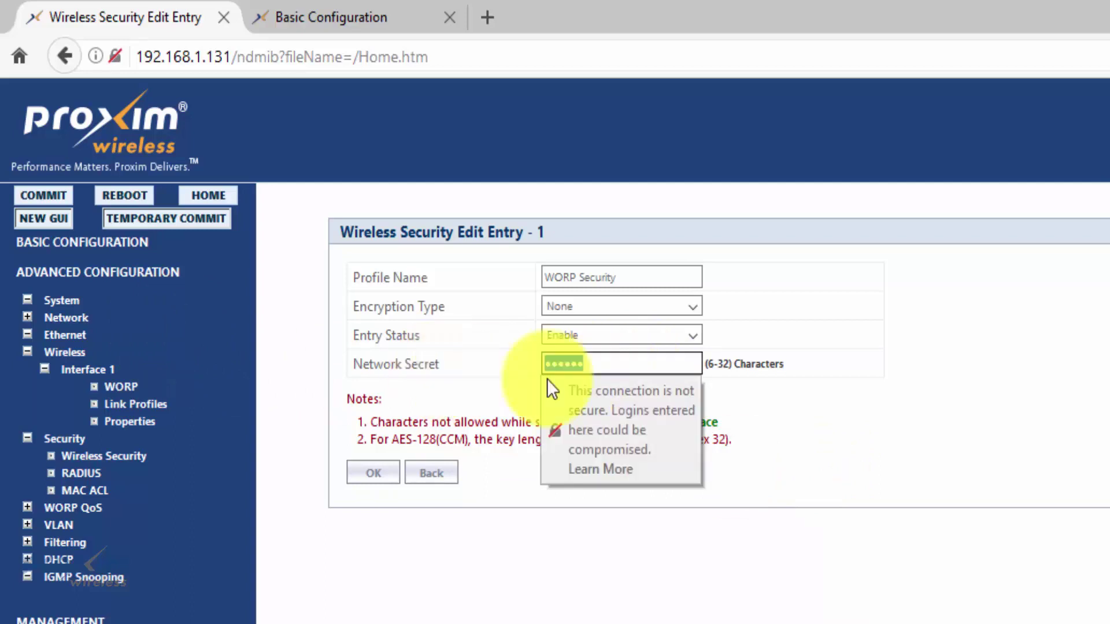
left_click(948, 411)
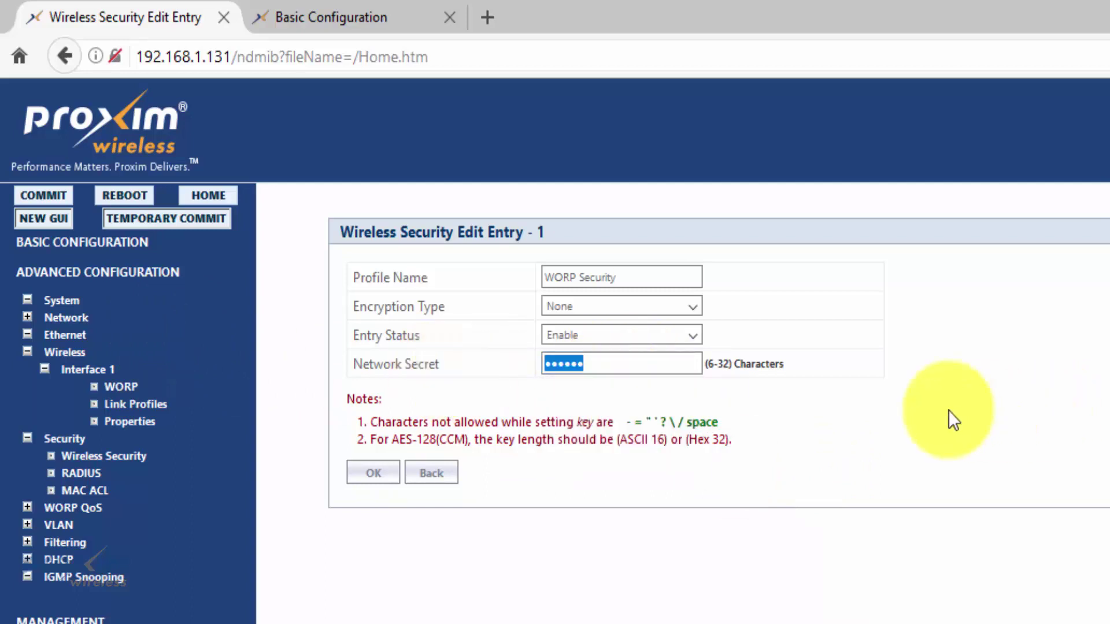
left_click(630, 310)
left_click(630, 361)
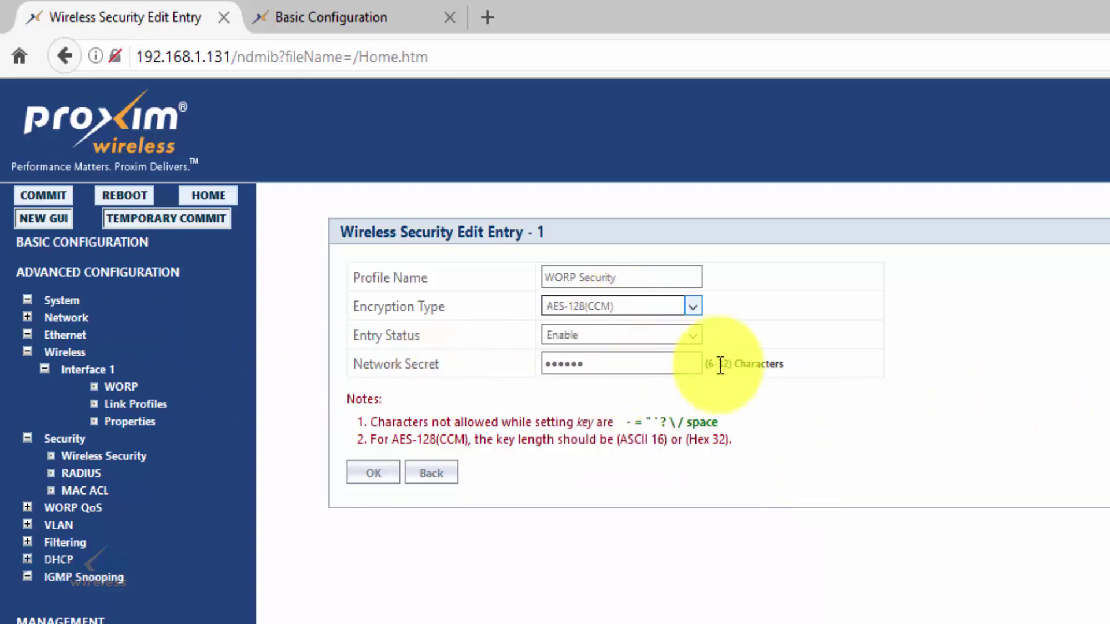
left_click(373, 474)
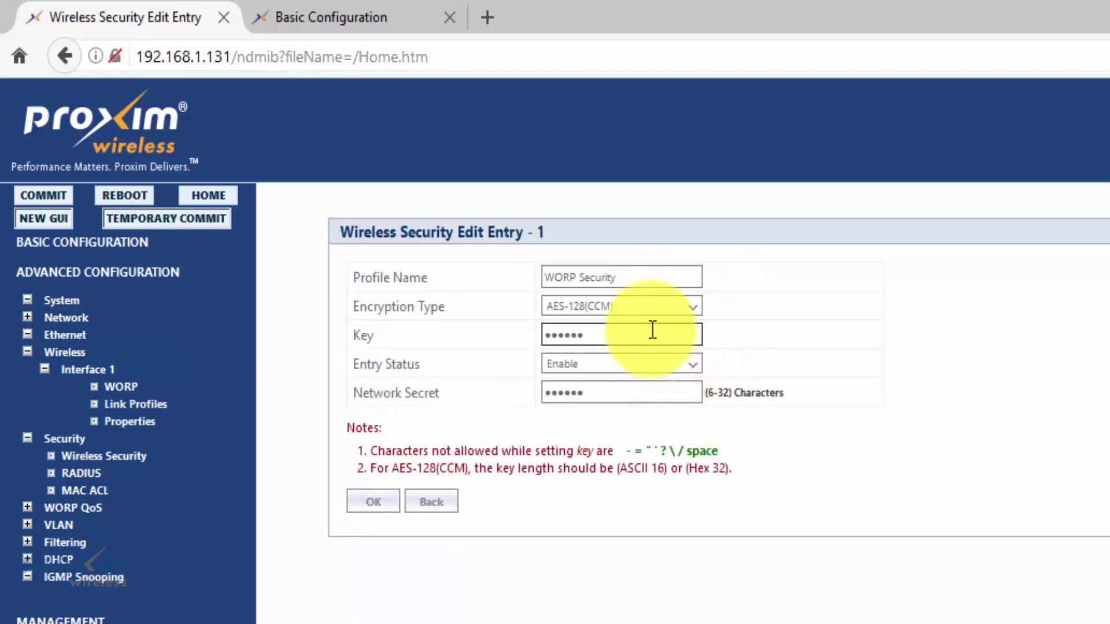
- Check the key field, then set encryption back to None and submit the profile
left_click_drag(652, 334, 528, 339)
left_click(1064, 418)
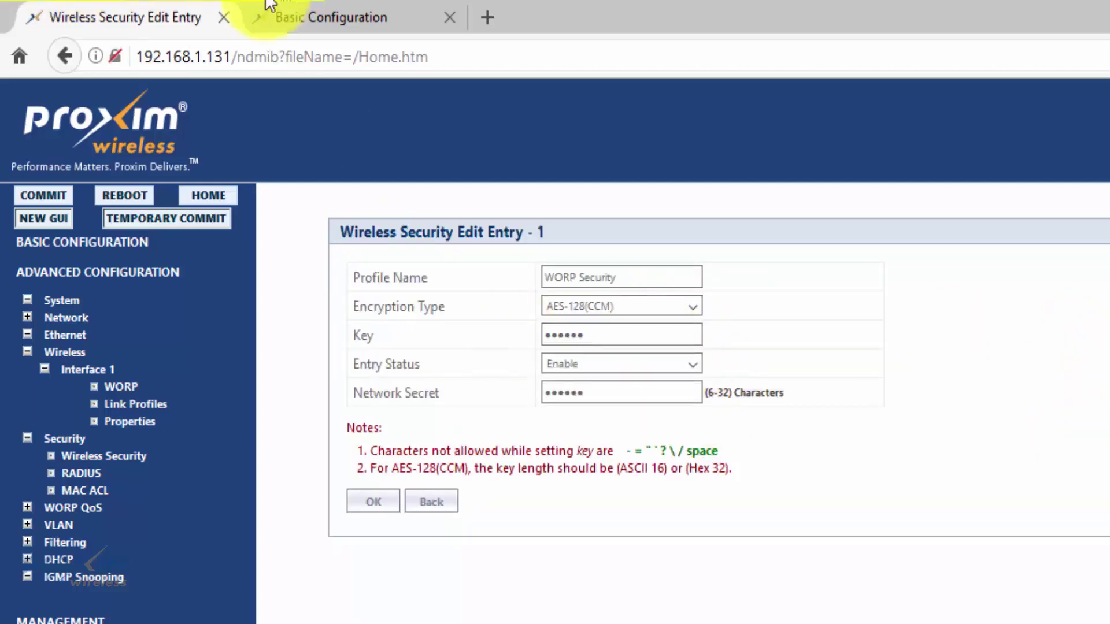
left_click(622, 334)
left_click(343, 17)
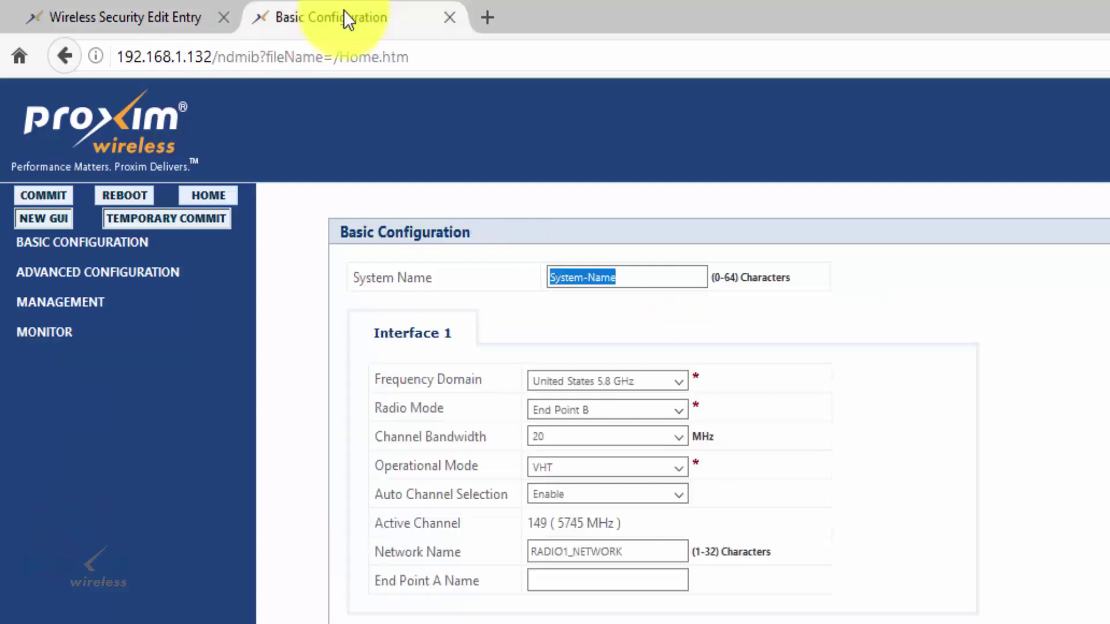
left_click(71, 19)
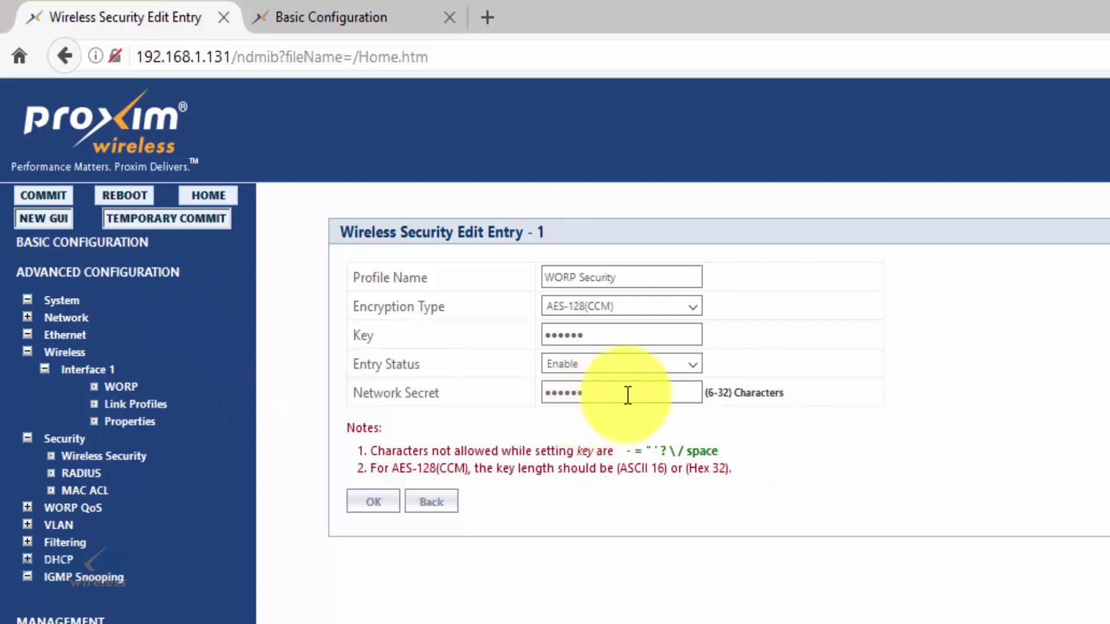
left_click(622, 306)
left_click(613, 332)
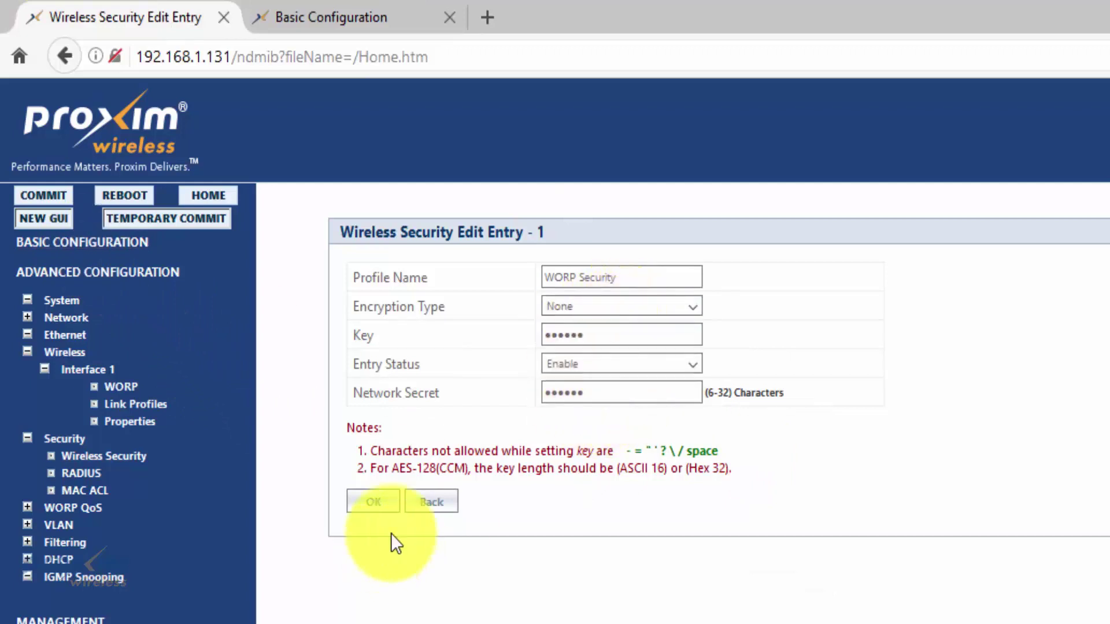
left_click(384, 511)
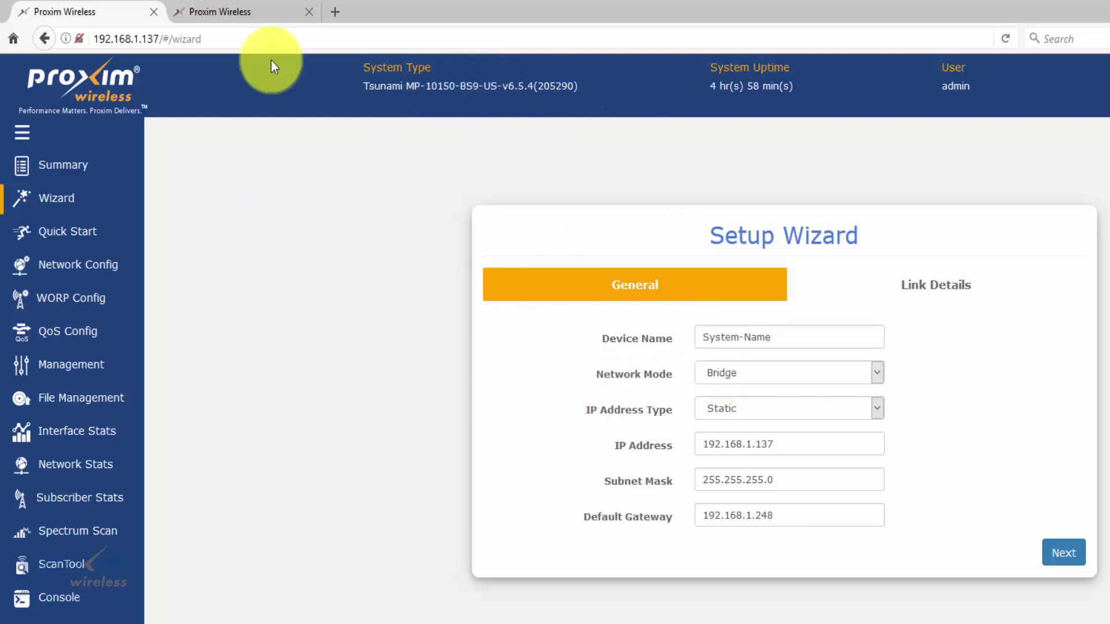
- Keep the MP-10150 radio in Bridge mode with a static IP and advance to Link Details
left_click(243, 14)
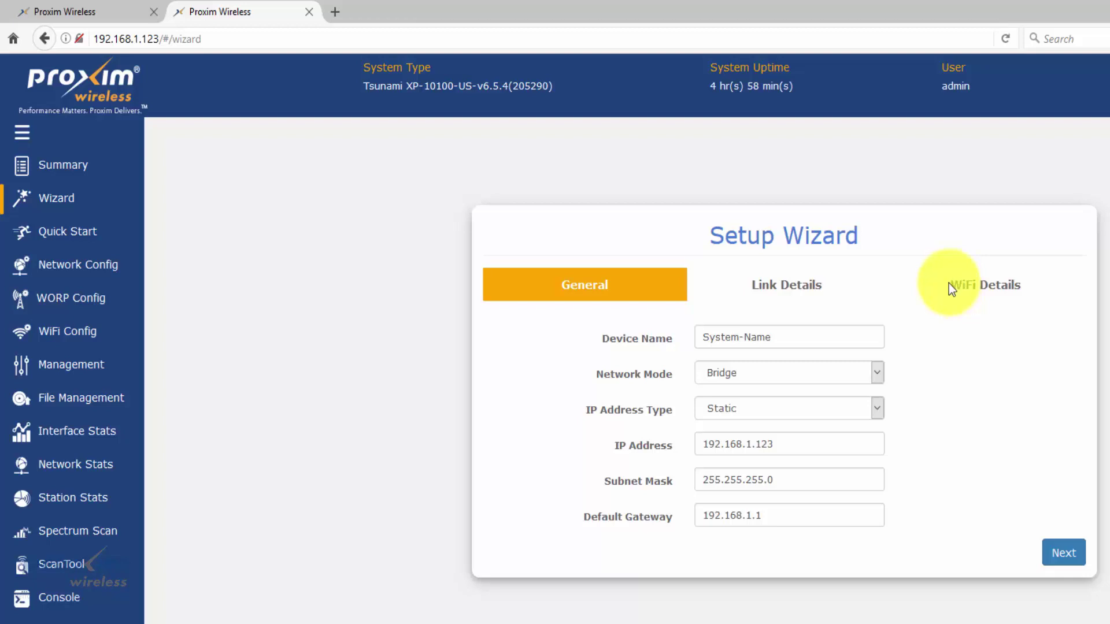
left_click(54, 14)
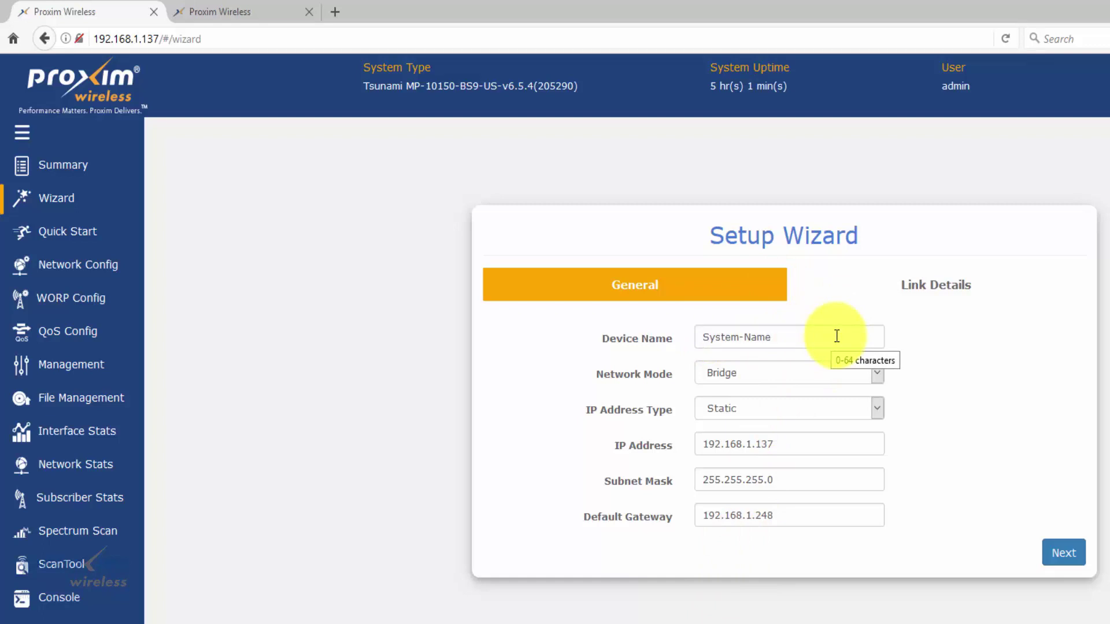
left_click(834, 373)
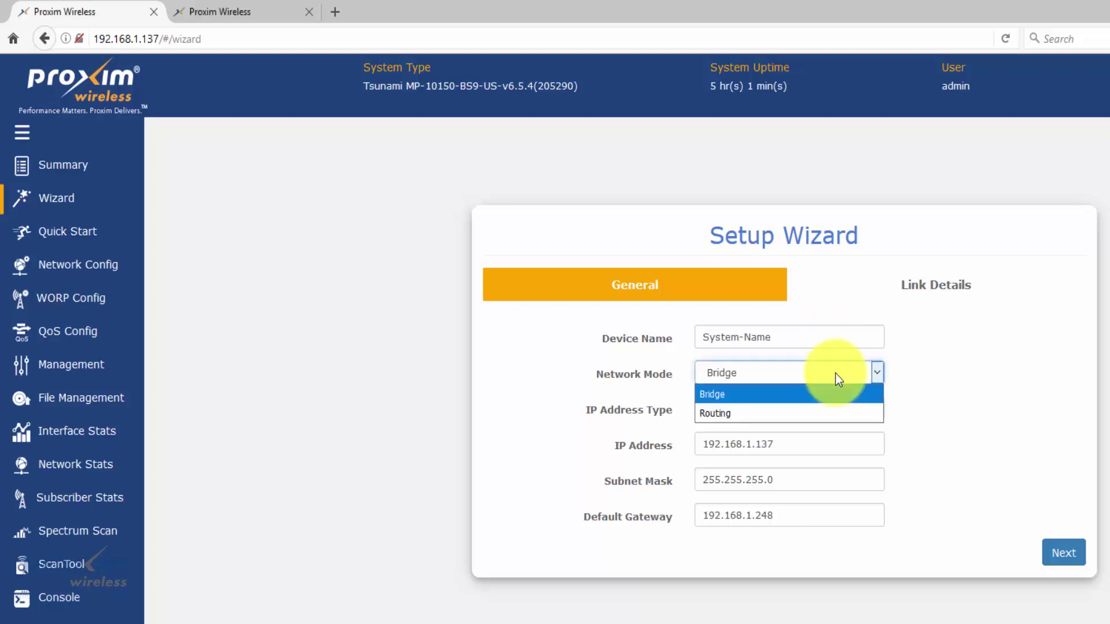
left_click(938, 377)
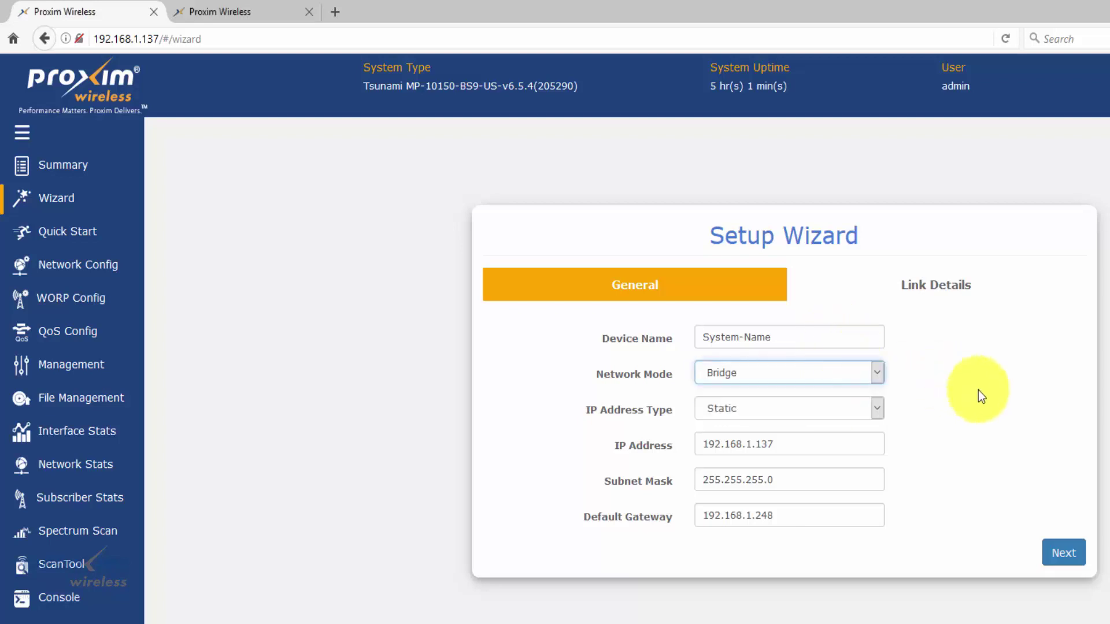
left_click(843, 409)
left_click(843, 409)
left_click(833, 436)
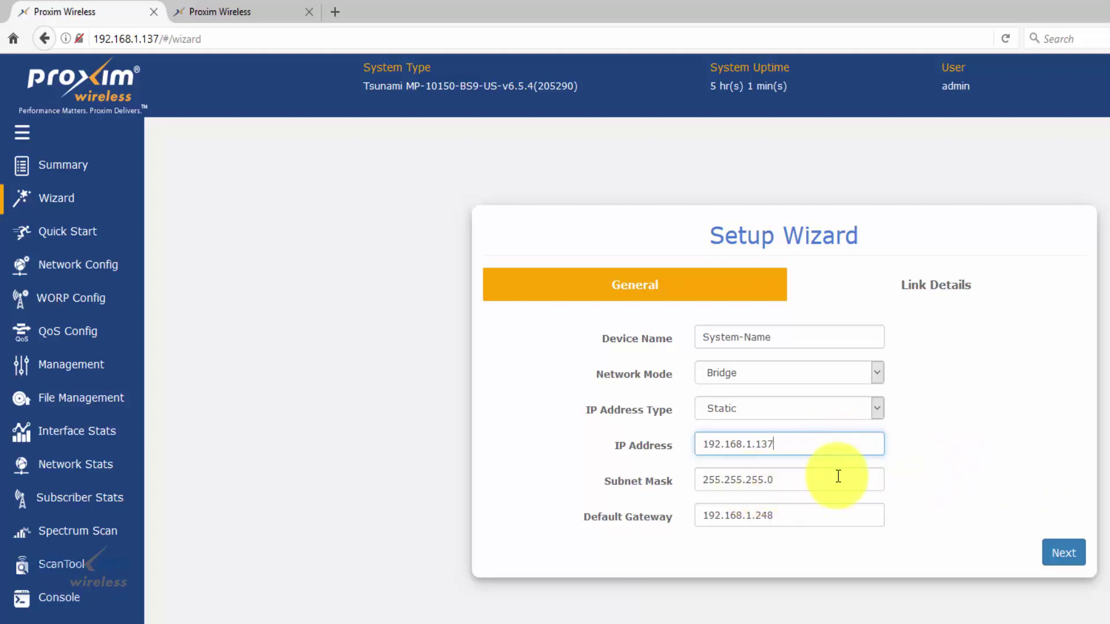
left_click(1063, 554)
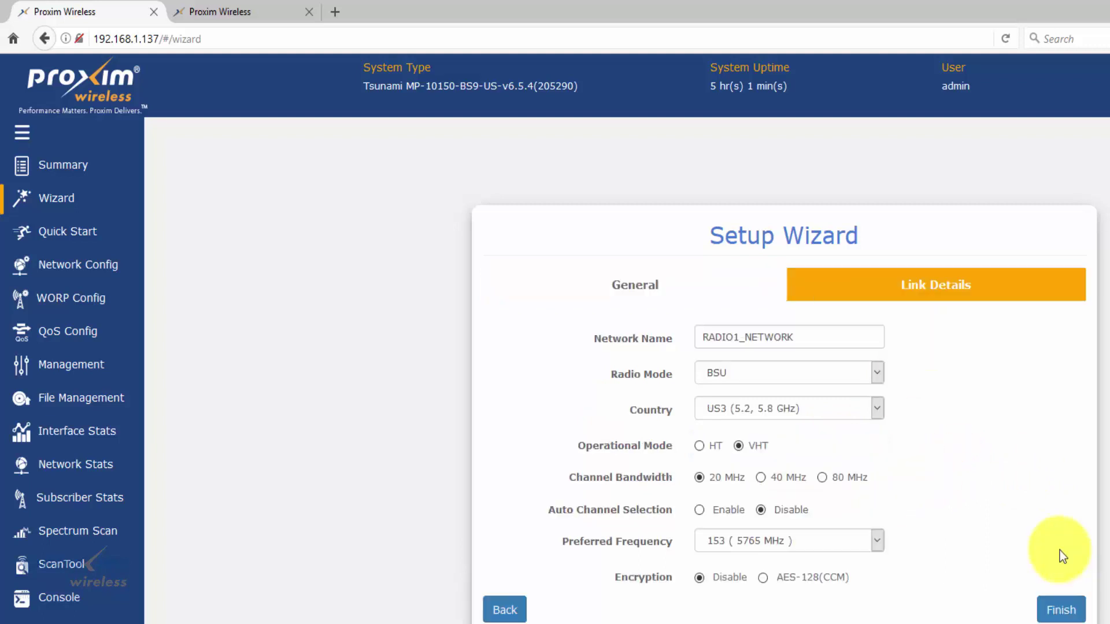
- Check the network name and keep the first radio's mode as BSU after trying SU
double_click(830, 331)
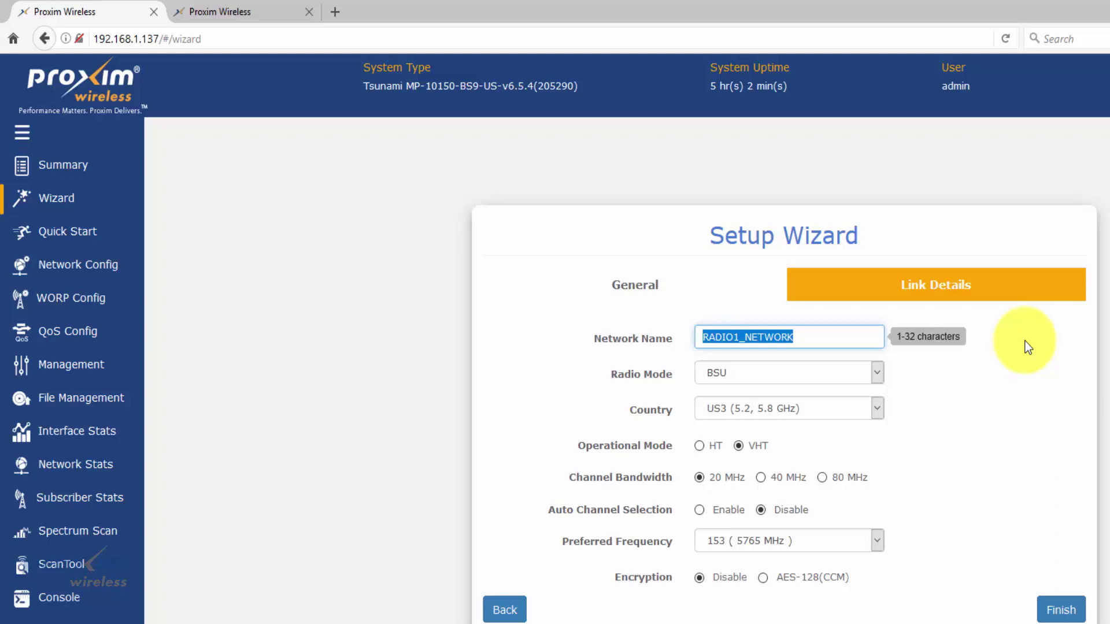
left_click(877, 373)
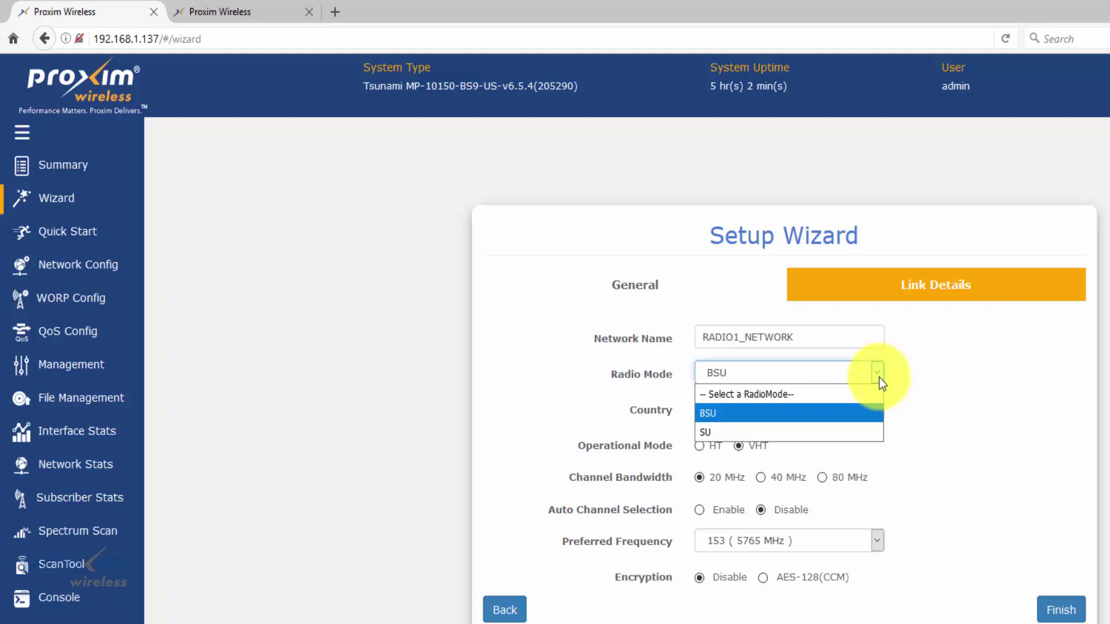
left_click(842, 436)
left_click(816, 382)
left_click(795, 413)
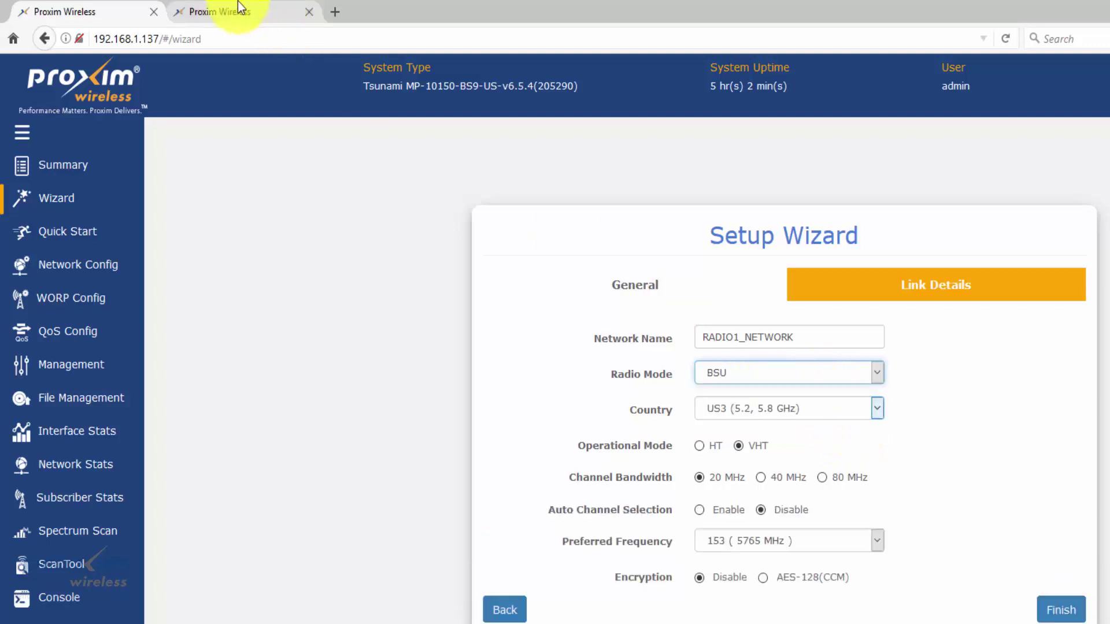
- Advance the SU radio's wizard to Link Details, then return to the BSU radio's country setting
left_click(237, 7)
left_click(1061, 551)
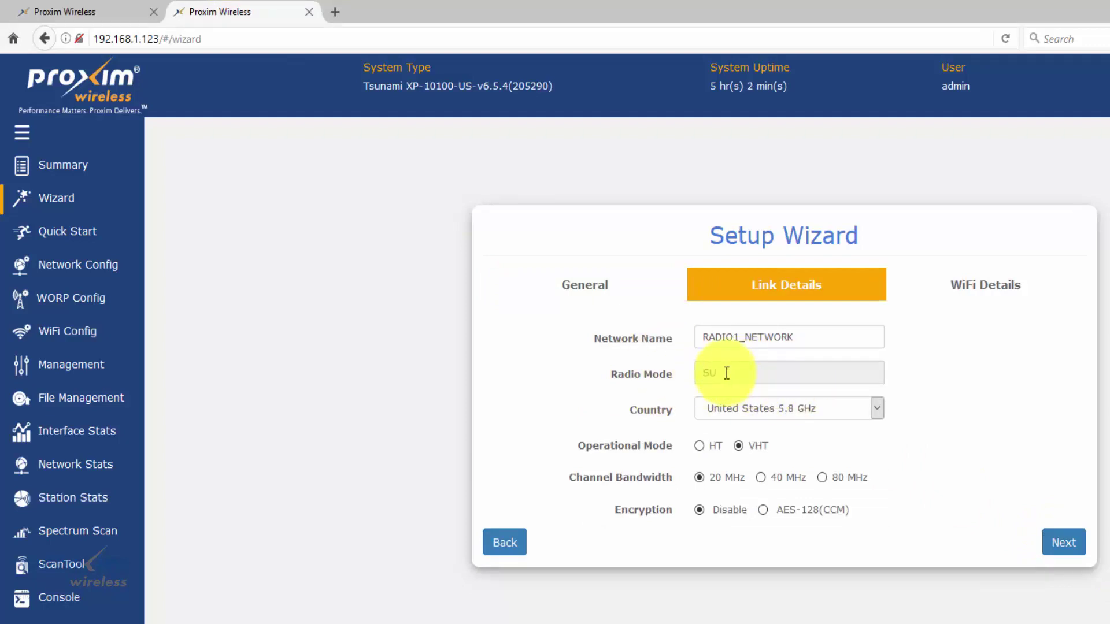
left_click(98, 12)
left_click(877, 409)
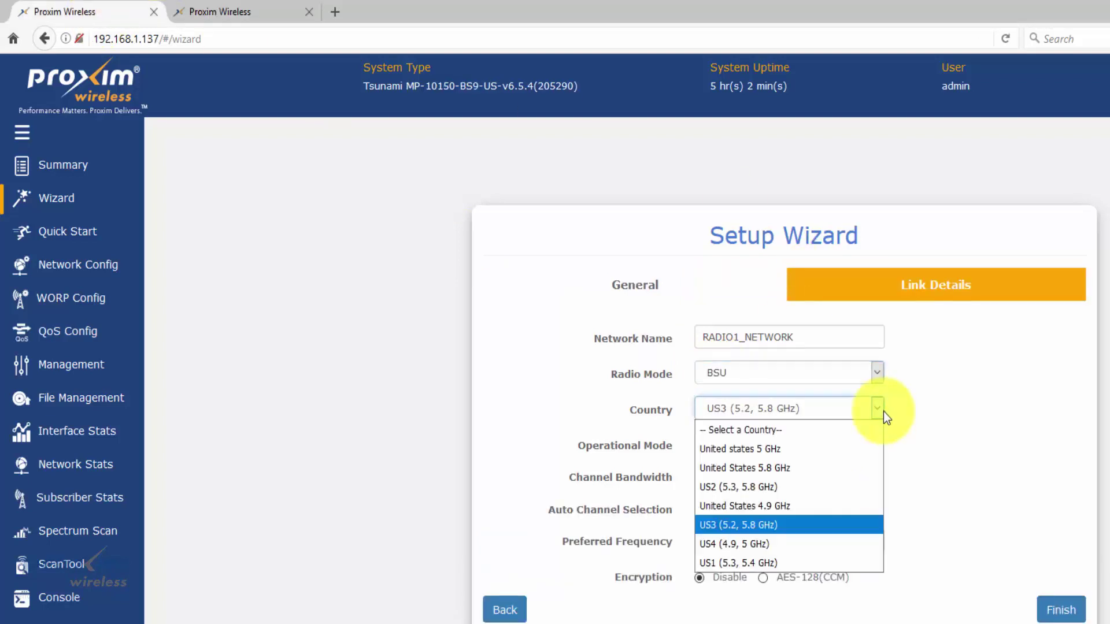
- Choose United States 5.8 GHz as the BSU radio's country and switch to the SU radio
left_click(832, 468)
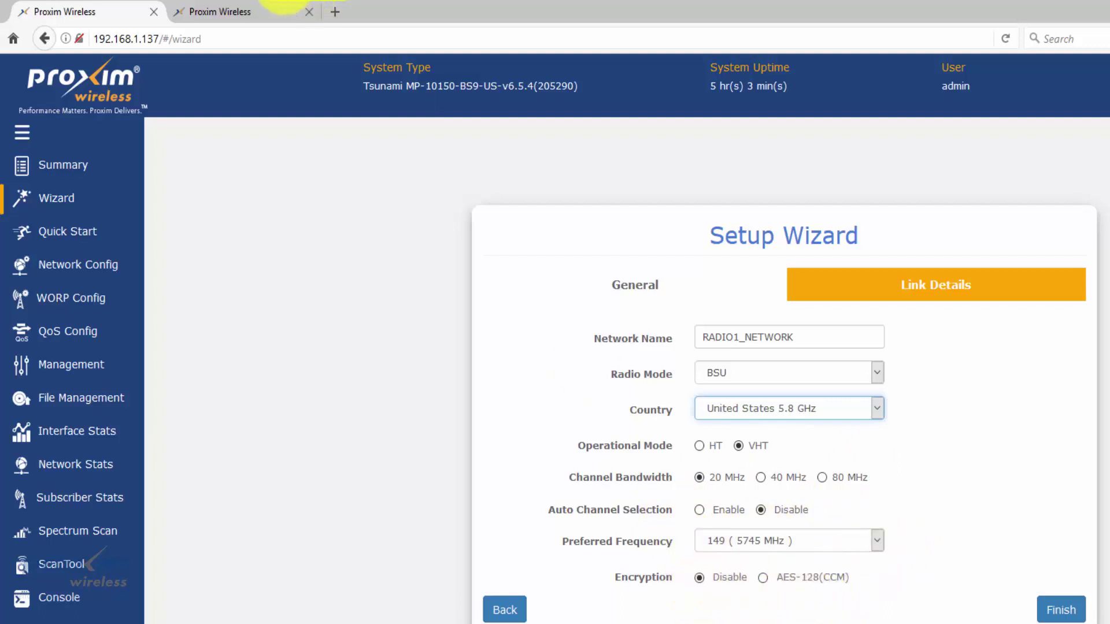
left_click(232, 15)
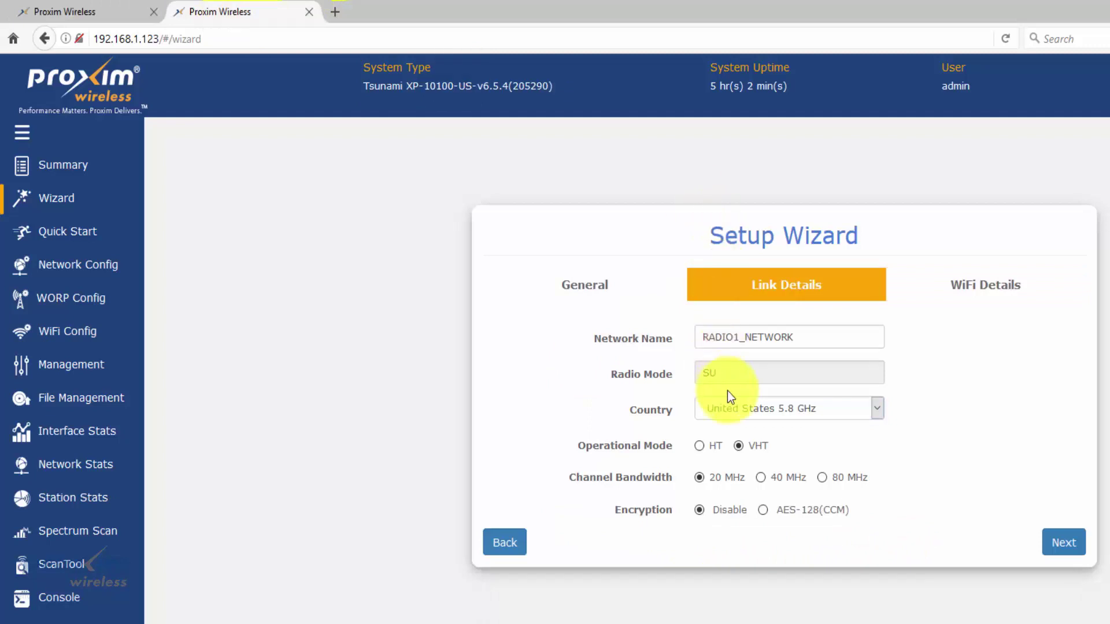
- Check the SU radio's network name, then switch link encryption to AES-128(CCM) and back to Disable
left_click(813, 339)
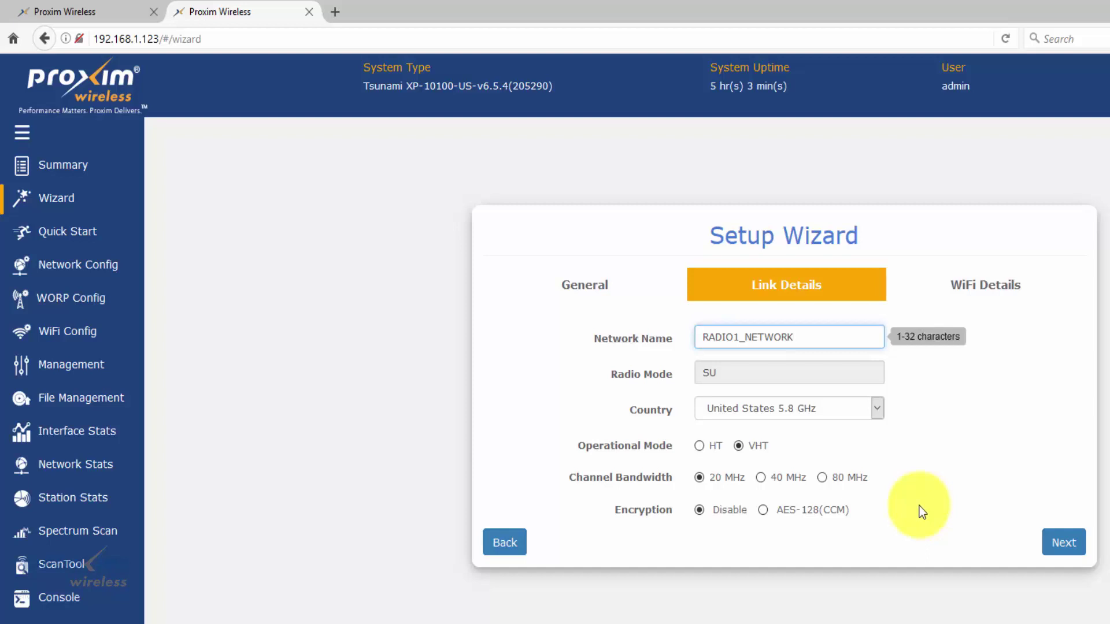
left_click(788, 511)
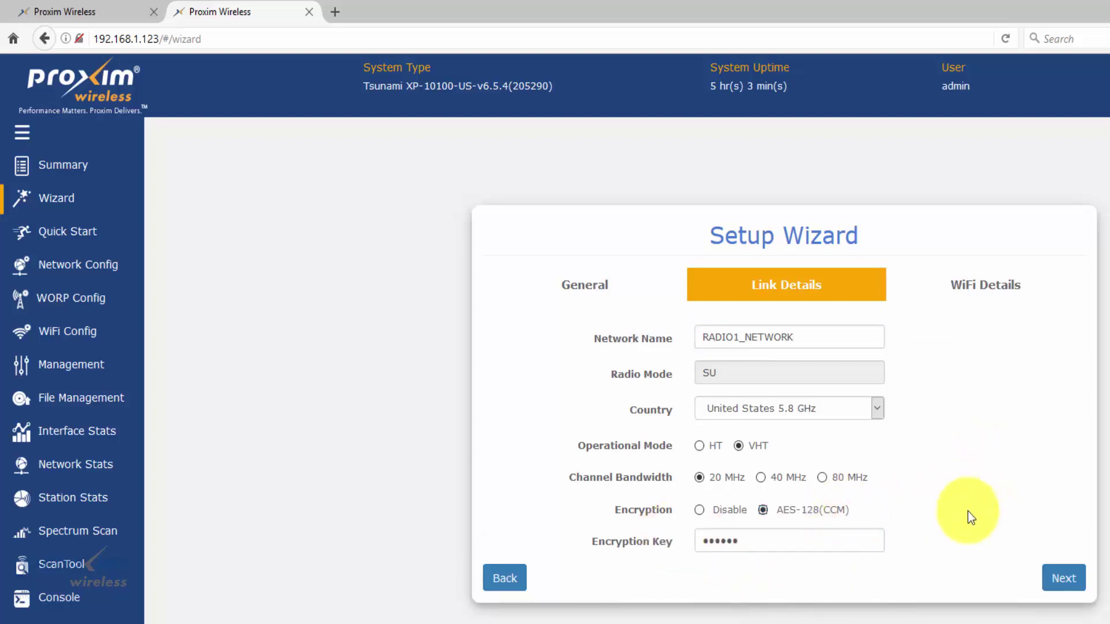
left_click(700, 510)
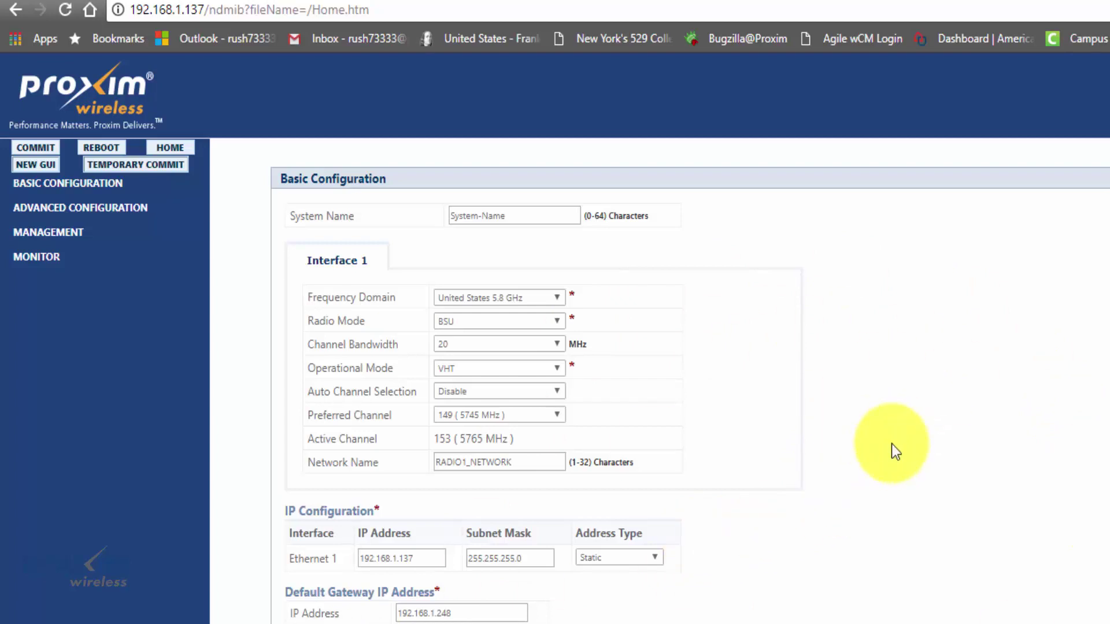
left_click(47, 167)
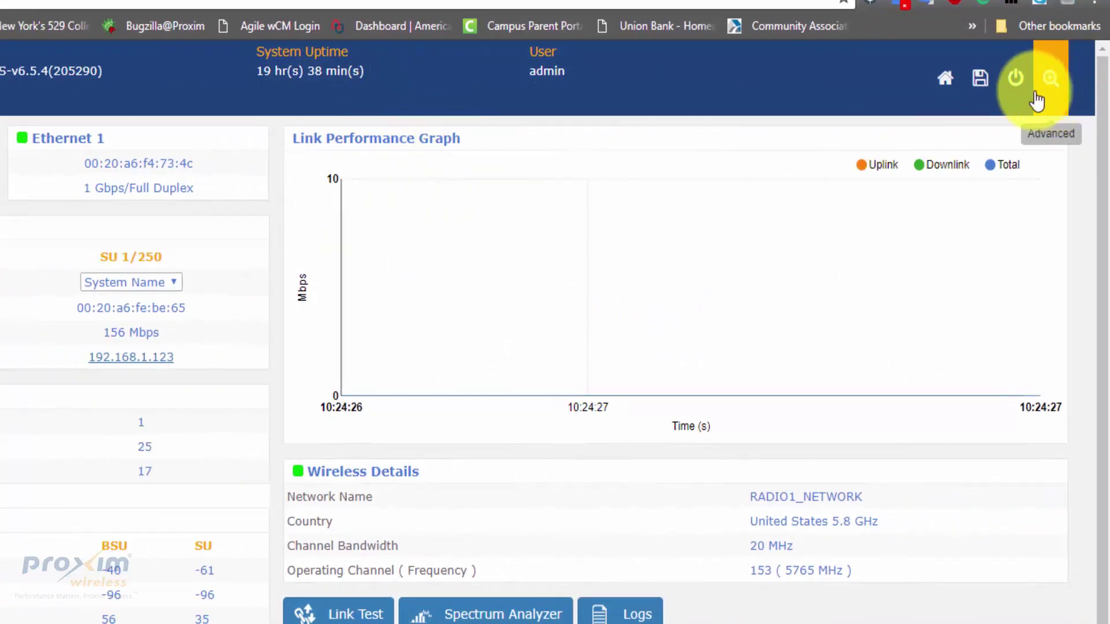
left_click(1056, 92)
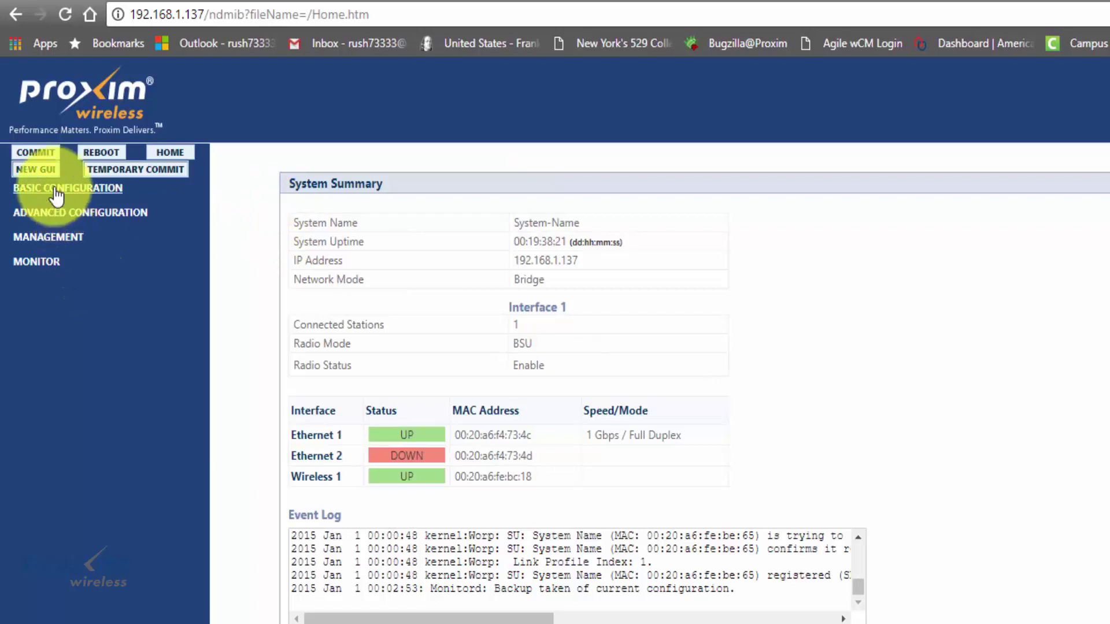
left_click(32, 188)
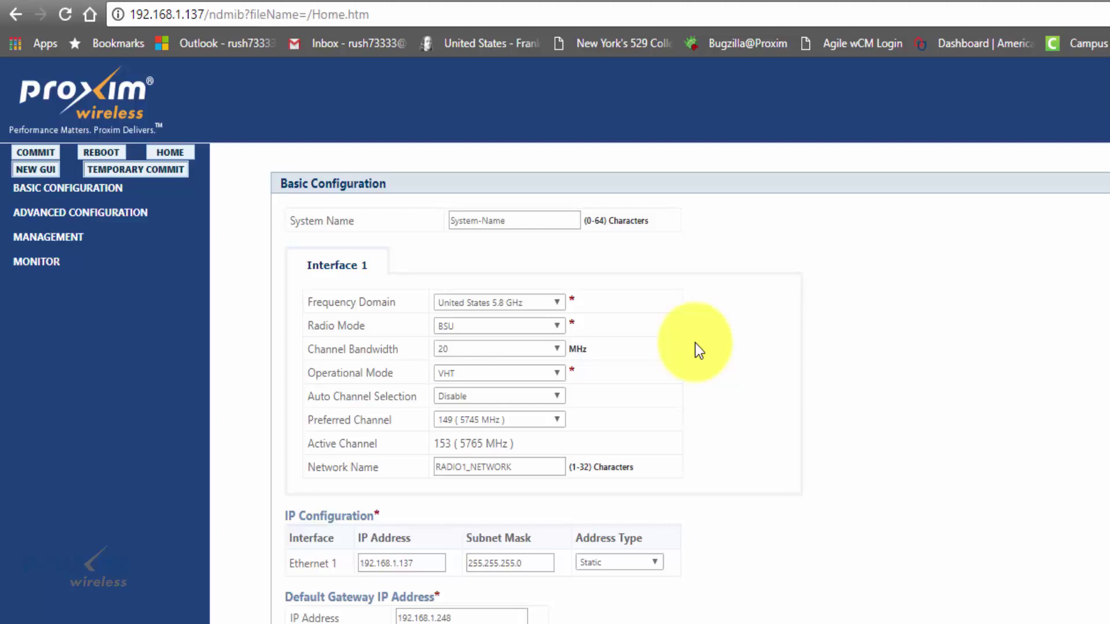
left_click(496, 328)
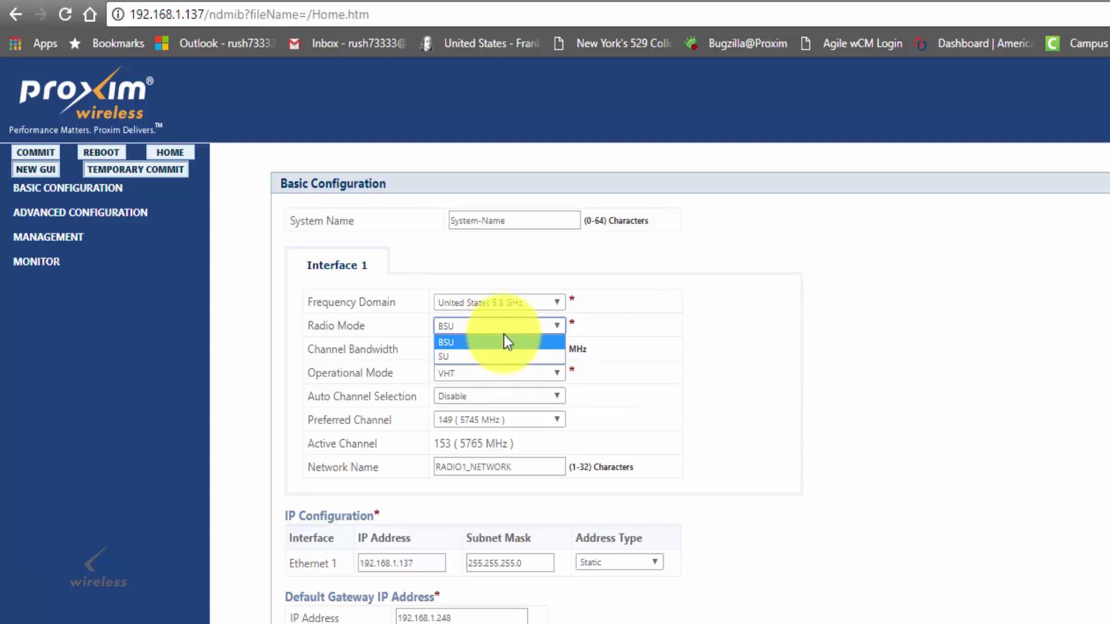
left_click(630, 343)
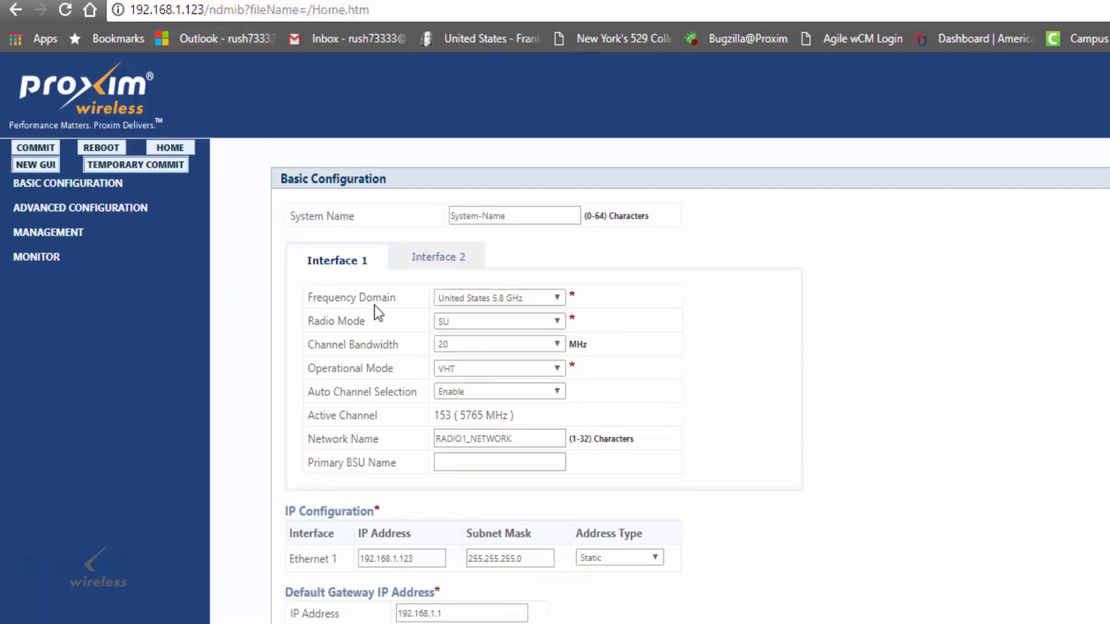
left_click(502, 323)
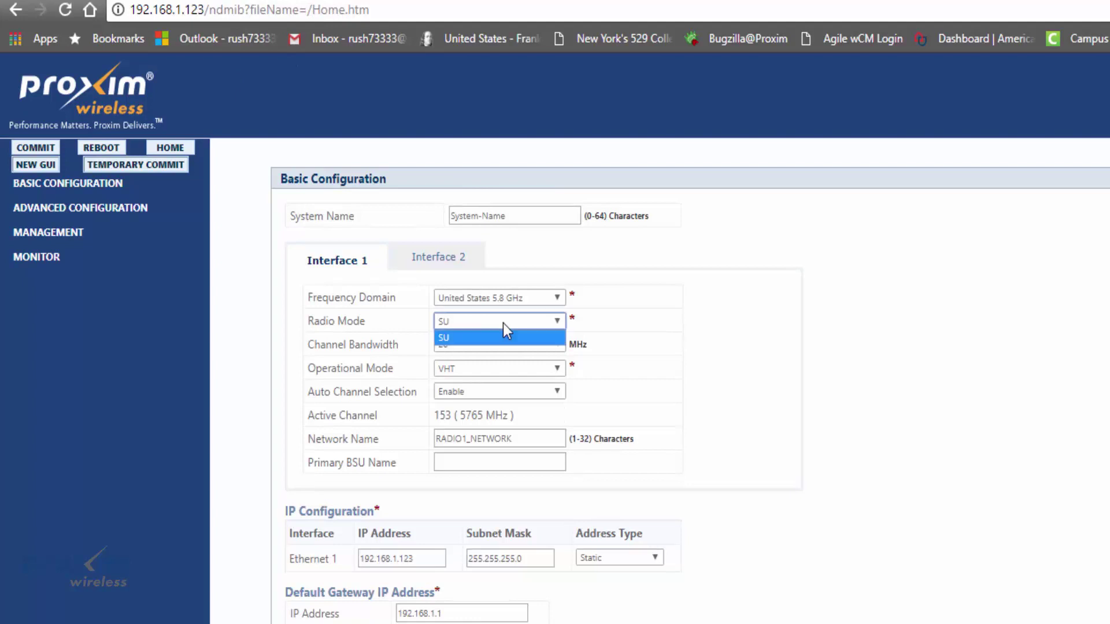
left_click(724, 345)
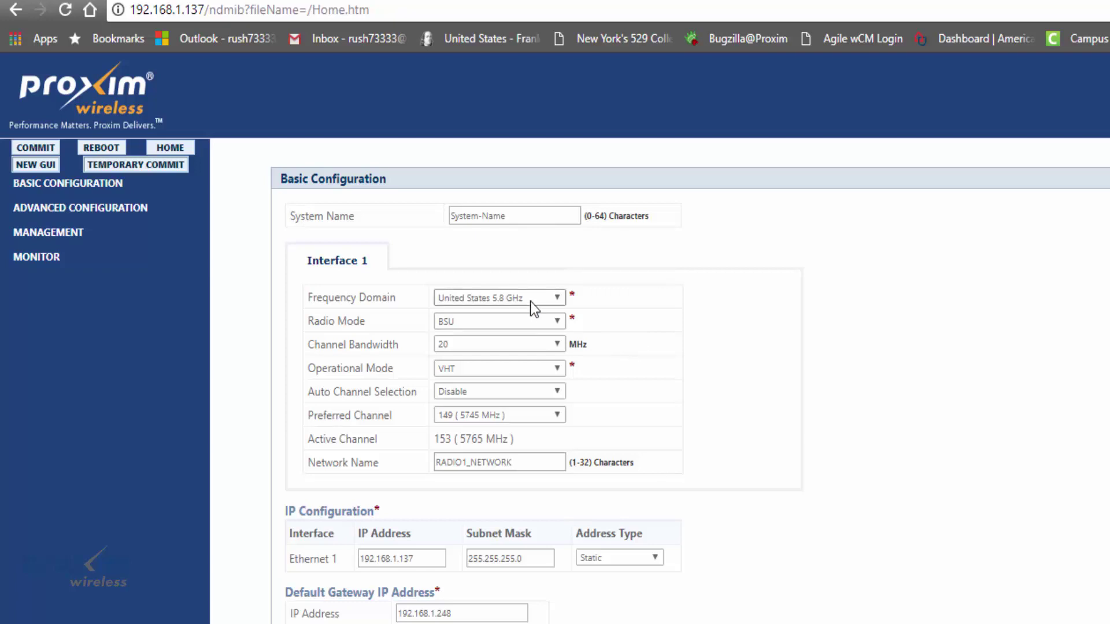
left_click(515, 323)
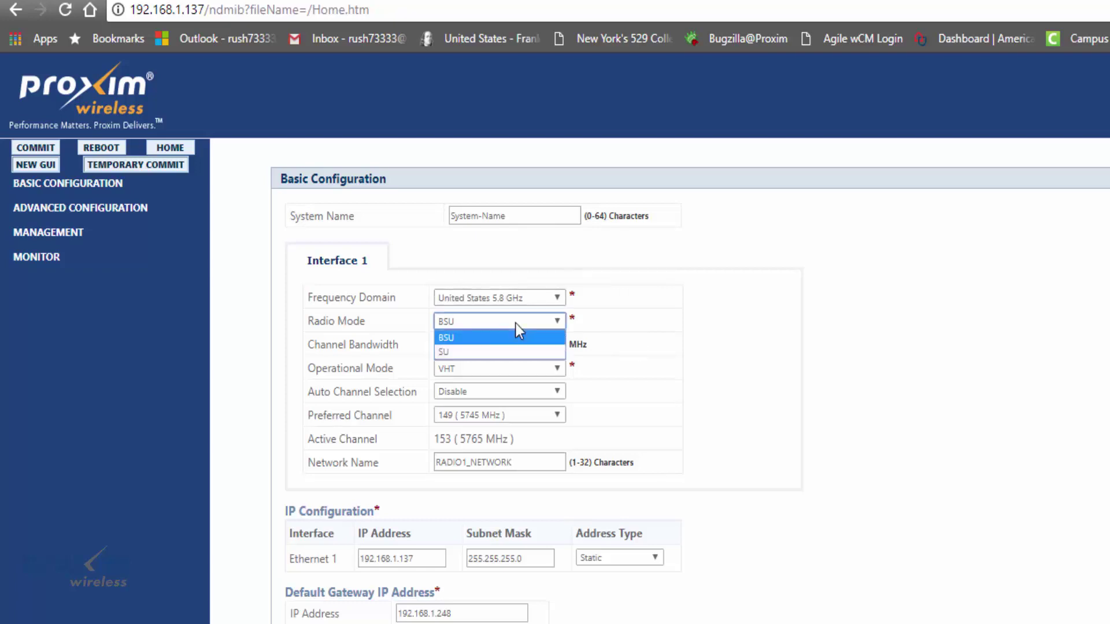
left_click(709, 345)
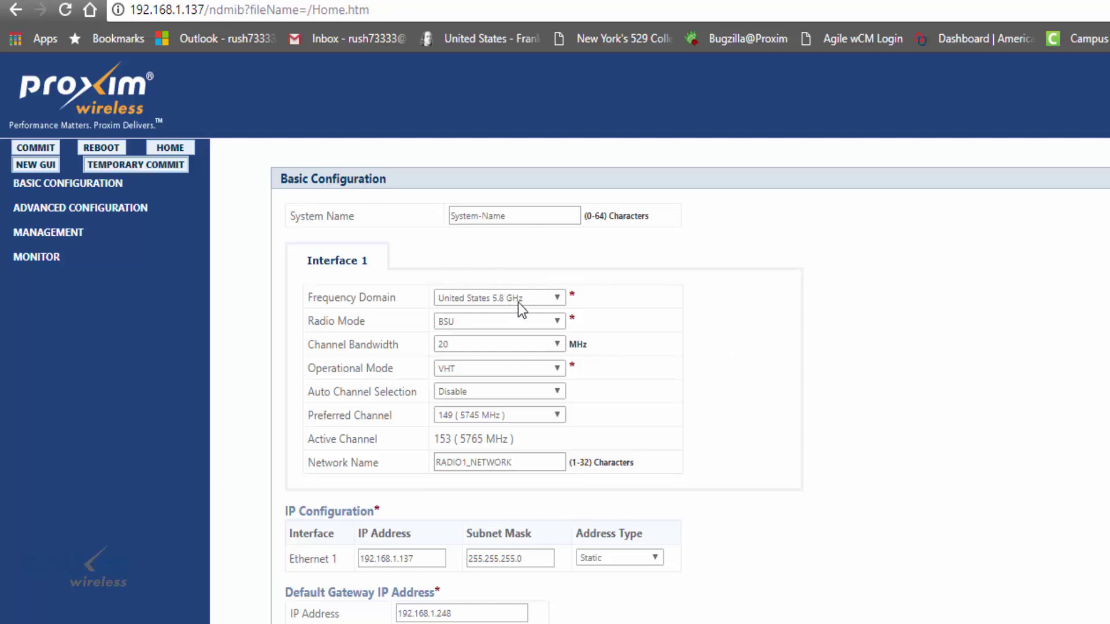
- Confirm operational mode VHT and network name RADIO1_NETWORK, then go to Advanced Configuration
left_click(505, 370)
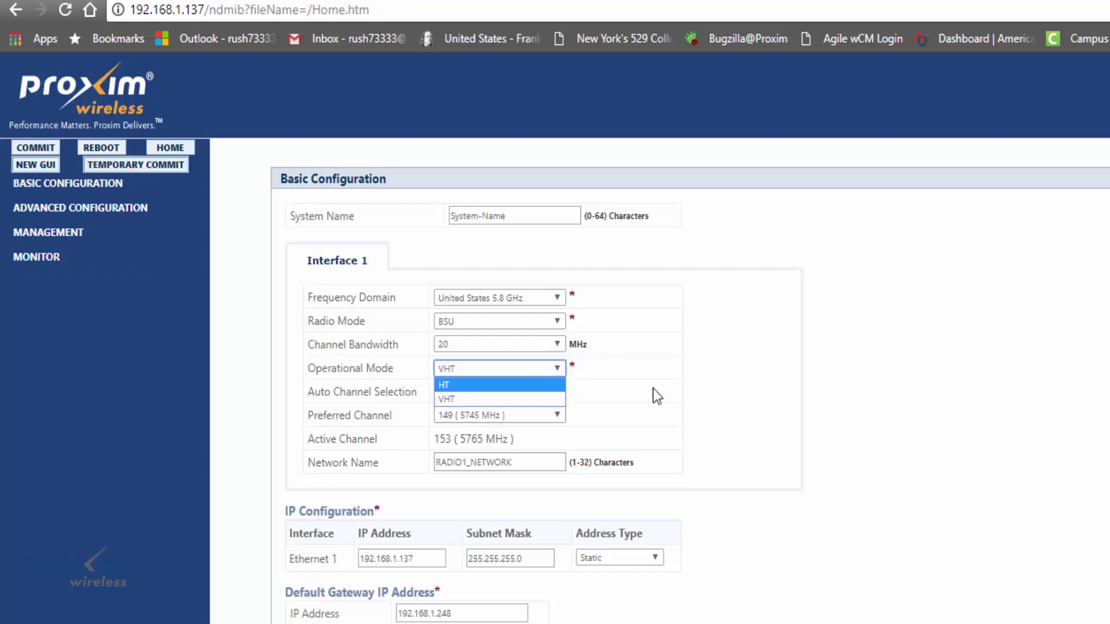
left_click(693, 401)
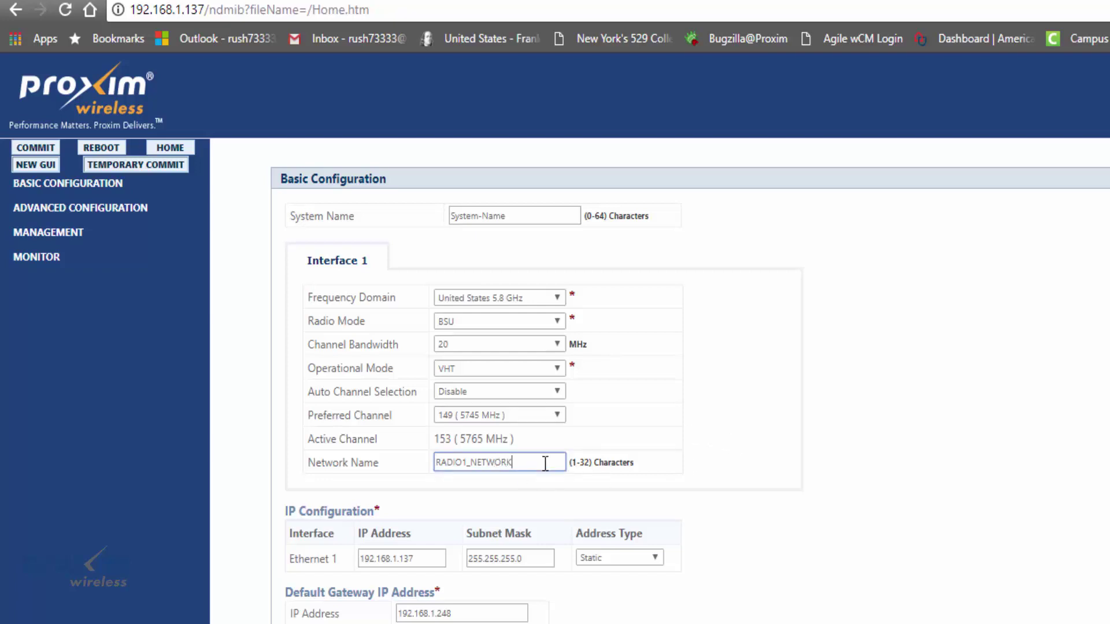
left_click_drag(546, 462, 414, 461)
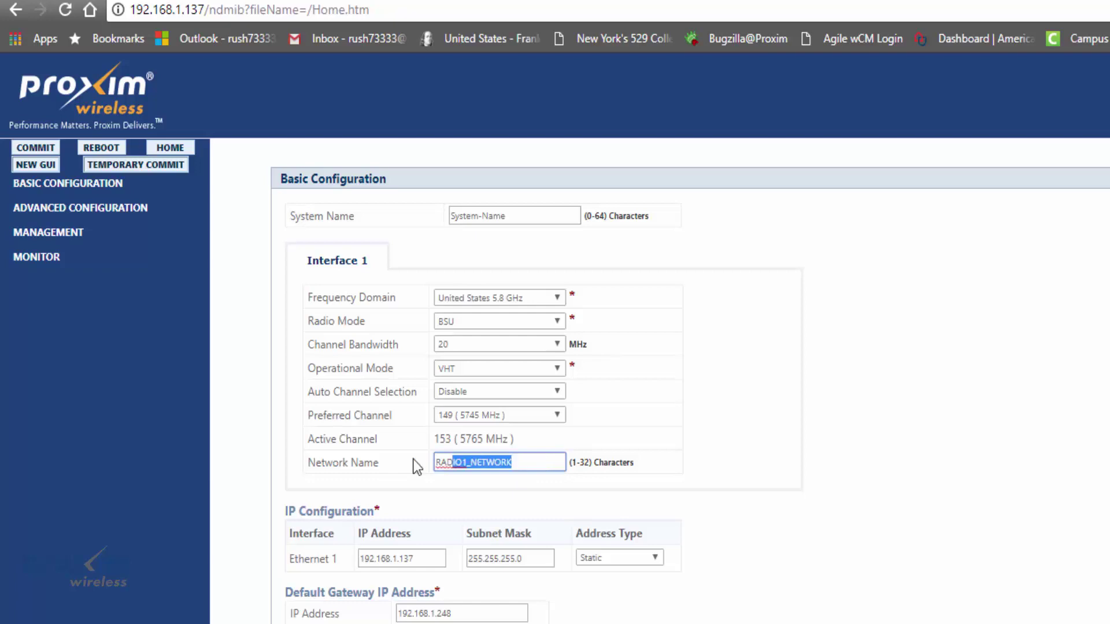
left_click(827, 454)
left_click(548, 464)
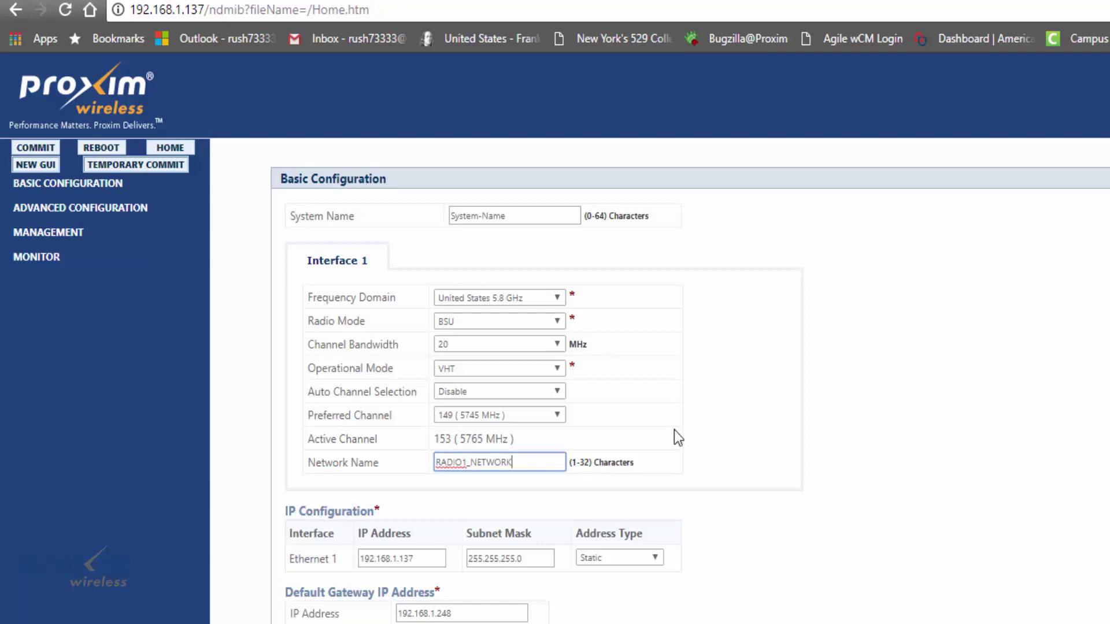
left_click(89, 210)
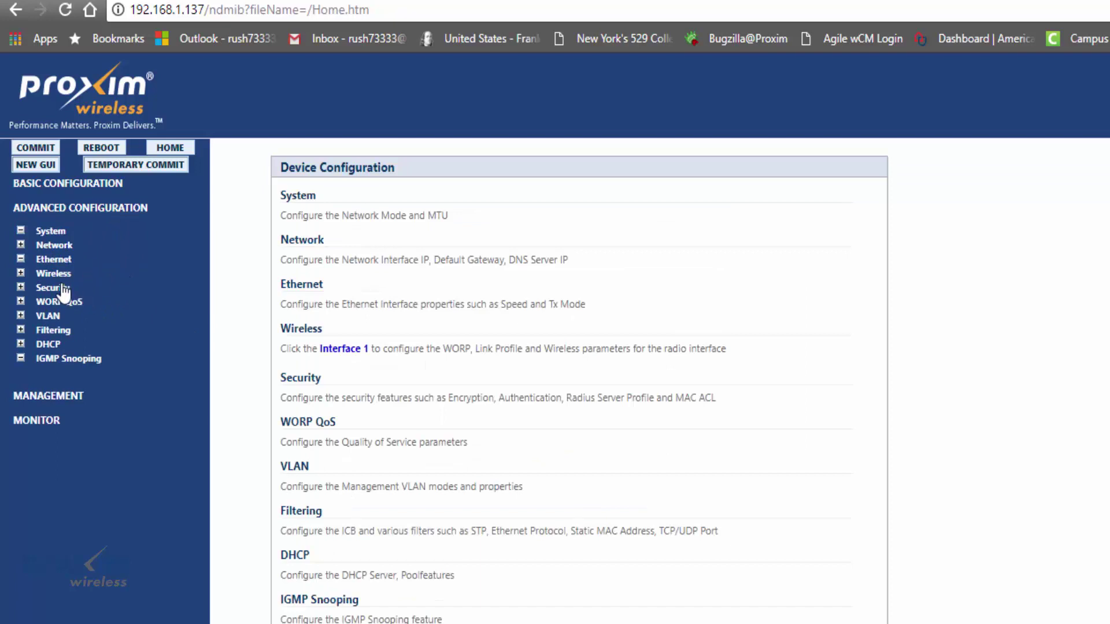
- Edit the WORP Security profile under Wireless Security, leaving encryption type at None
left_click(53, 288)
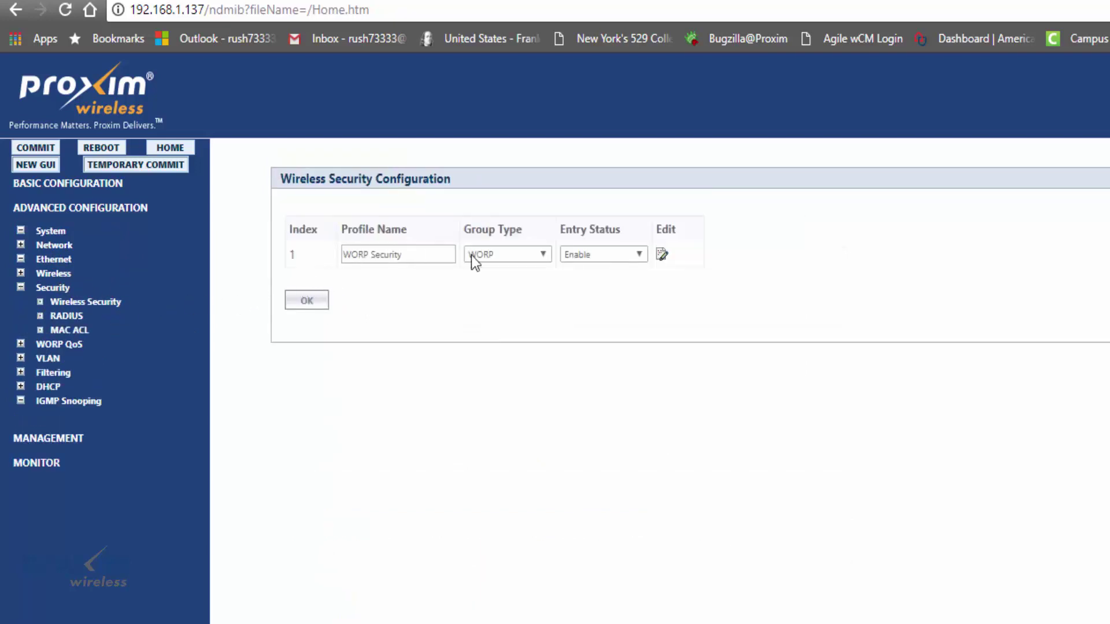
left_click(660, 254)
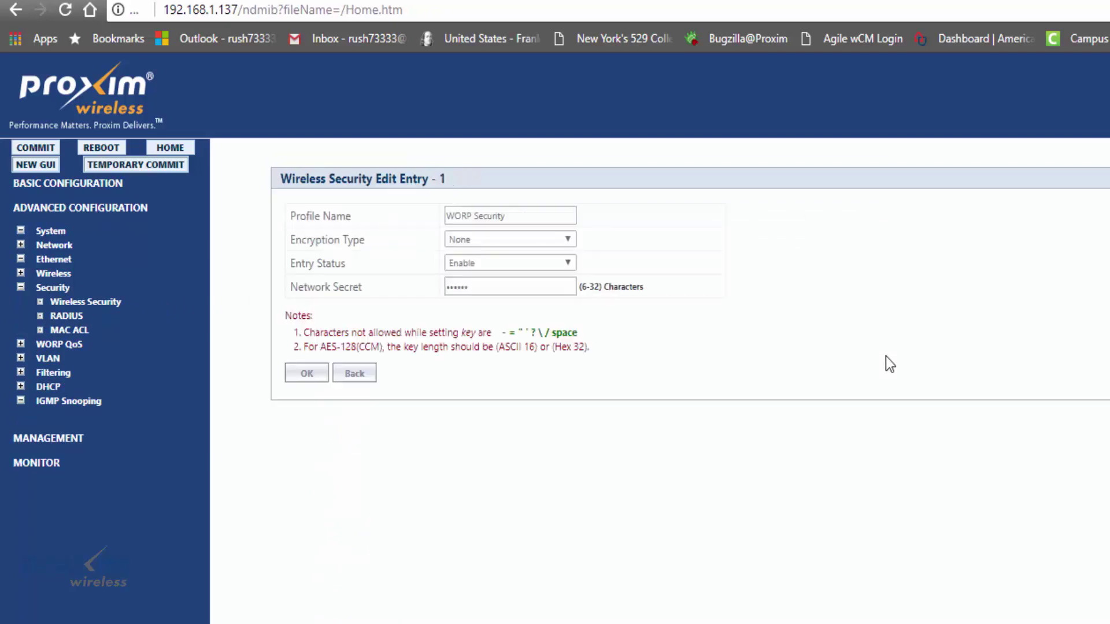
left_click(510, 240)
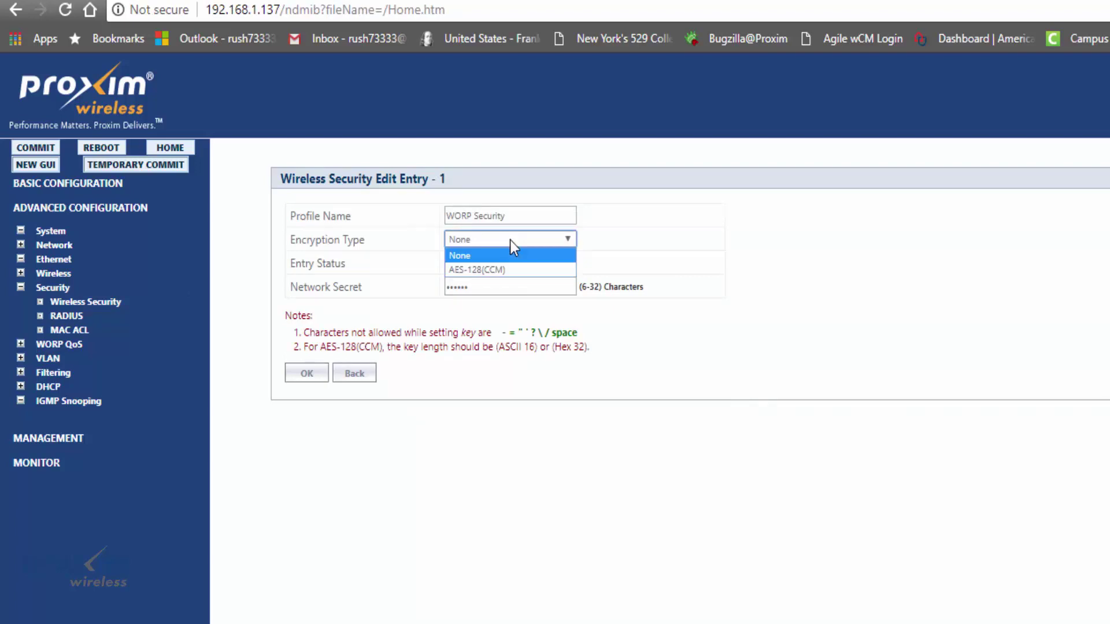
left_click(716, 272)
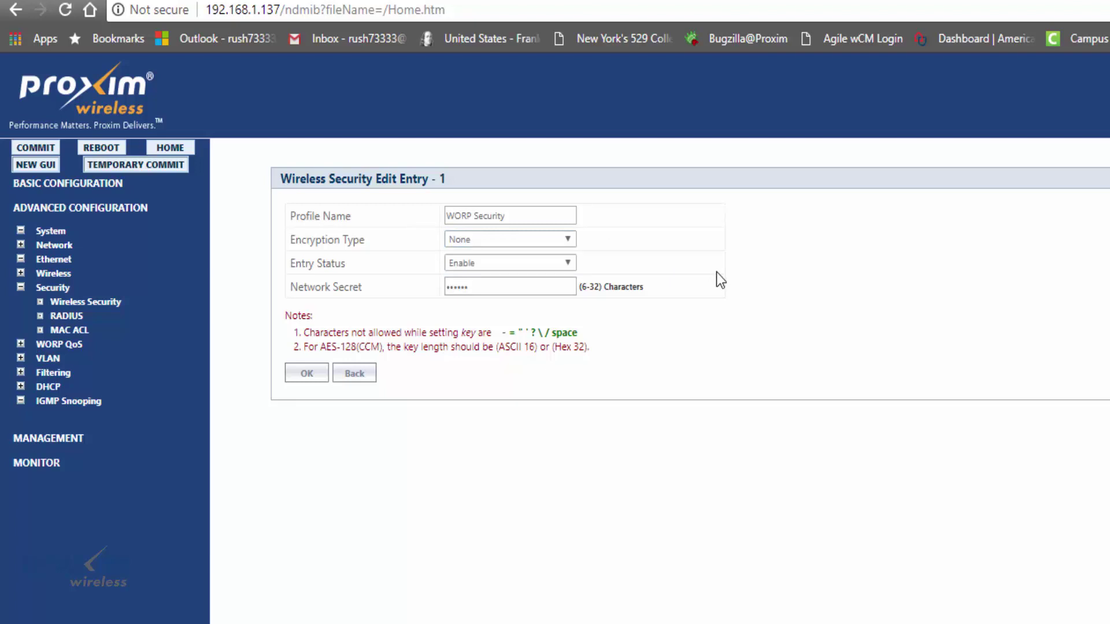